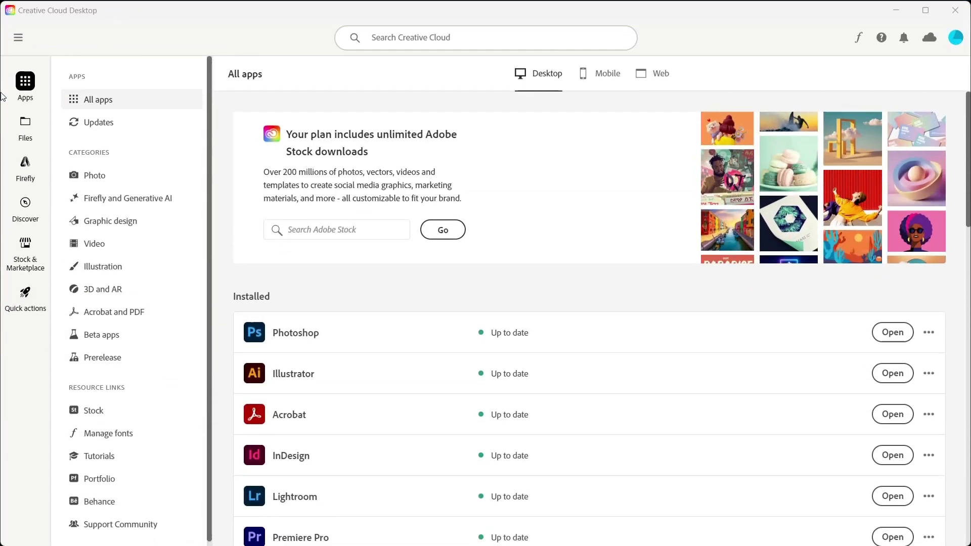
Step: Switch Creative Cloud Desktop from All apps to the Updates page
{"action": "left_click", "coordinate": [114, 127]}
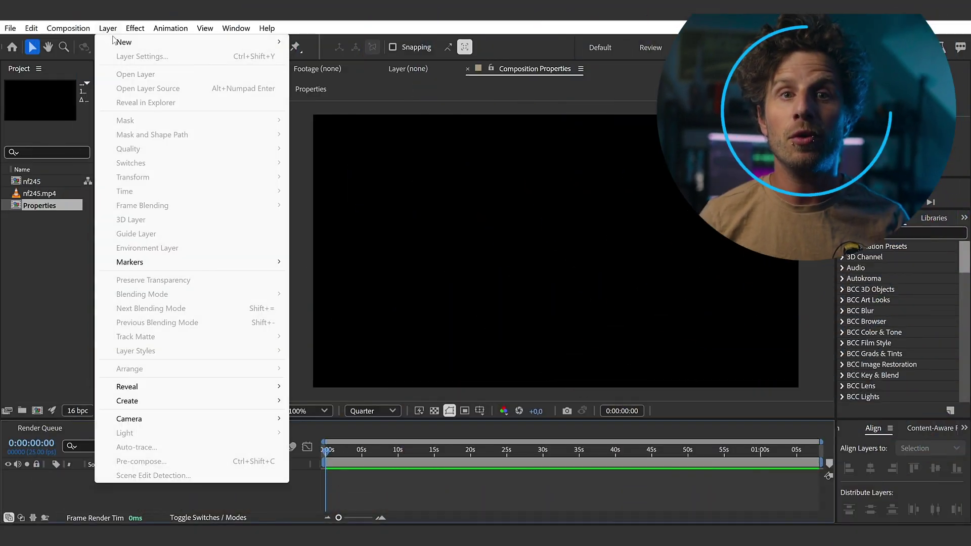
Step: Add a new Camera 1 layer with its default settings
{"action": "mouse_move", "coordinate": [124, 42]}
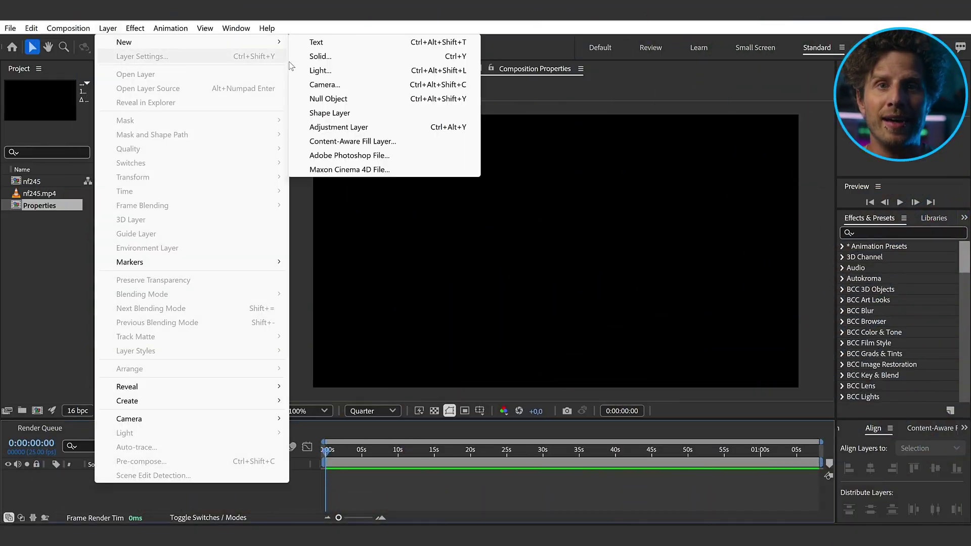
{"action": "left_click", "coordinate": [322, 85]}
{"action": "left_click", "coordinate": [698, 418]}
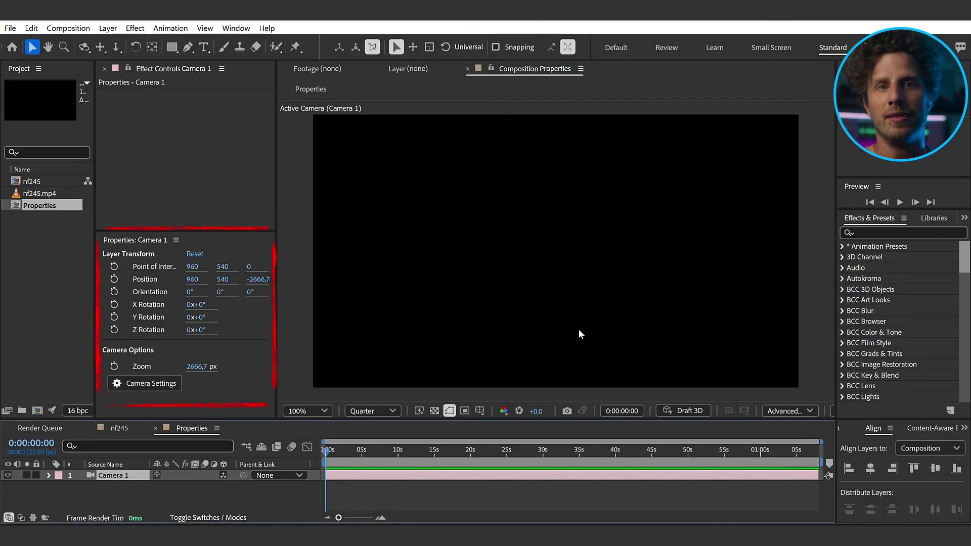
Step: Add a light layer with Light Type Environment, then select Camera 1
{"action": "left_click", "coordinate": [108, 28]}
{"action": "mouse_move", "coordinate": [124, 41]}
{"action": "left_click", "coordinate": [322, 71]}
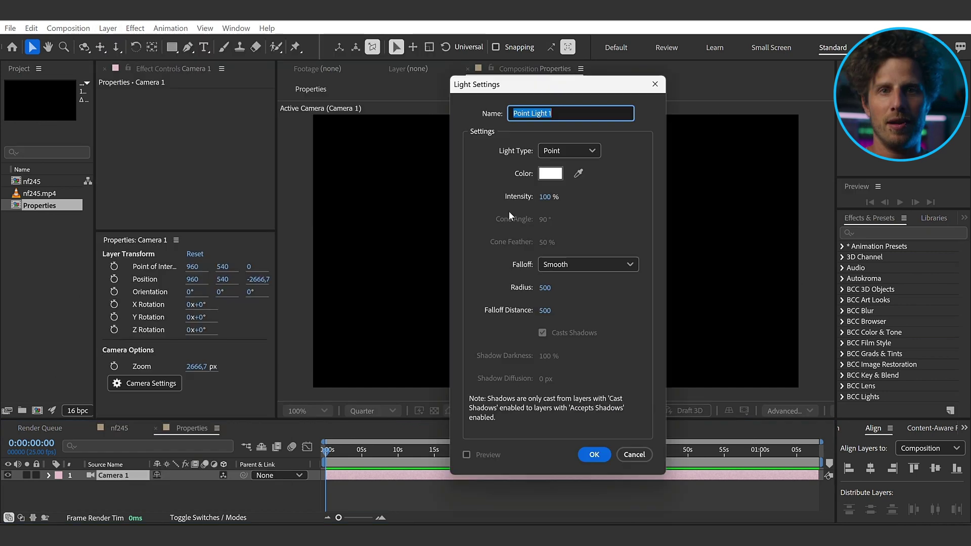
{"action": "left_click", "coordinate": [569, 150]}
{"action": "left_click", "coordinate": [513, 225]}
{"action": "left_click", "coordinate": [594, 454]}
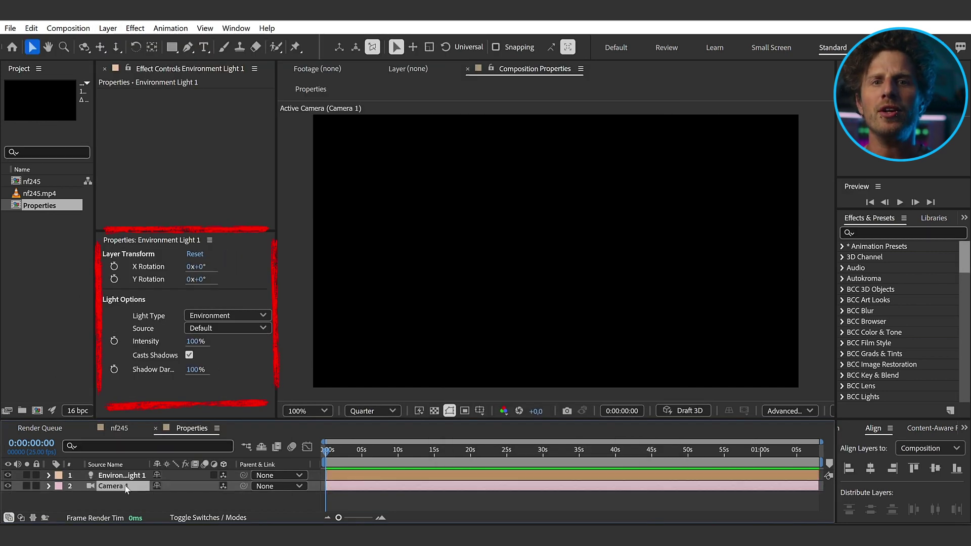
{"action": "left_click", "coordinate": [124, 485]}
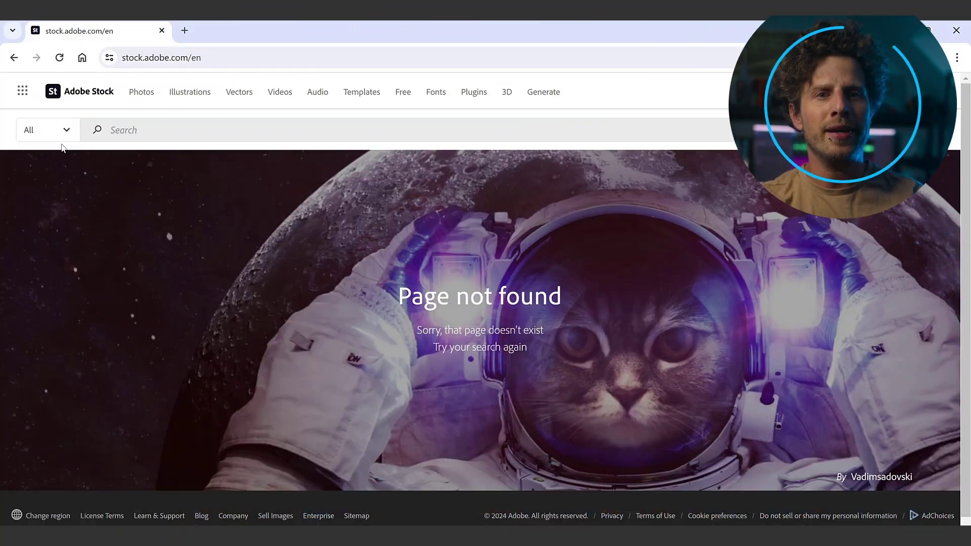
Step: Open the All category dropdown beside the Adobe Stock search field
{"action": "left_click", "coordinate": [66, 130]}
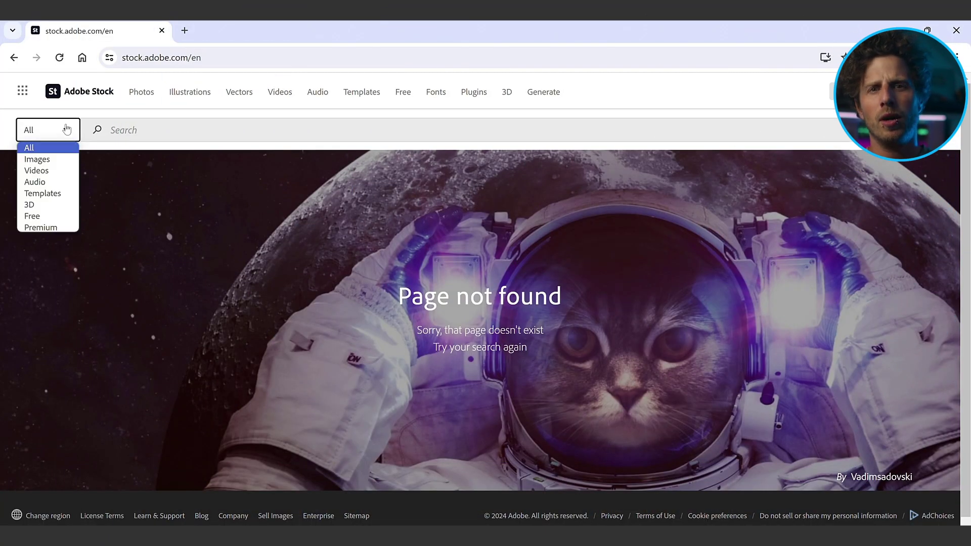
Step: Search Adobe Stock's 3D category for 'phone' and license the third smartphone model
{"action": "left_click", "coordinate": [47, 205]}
{"action": "left_click", "coordinate": [156, 129]}
{"action": "type", "text": "phone"}
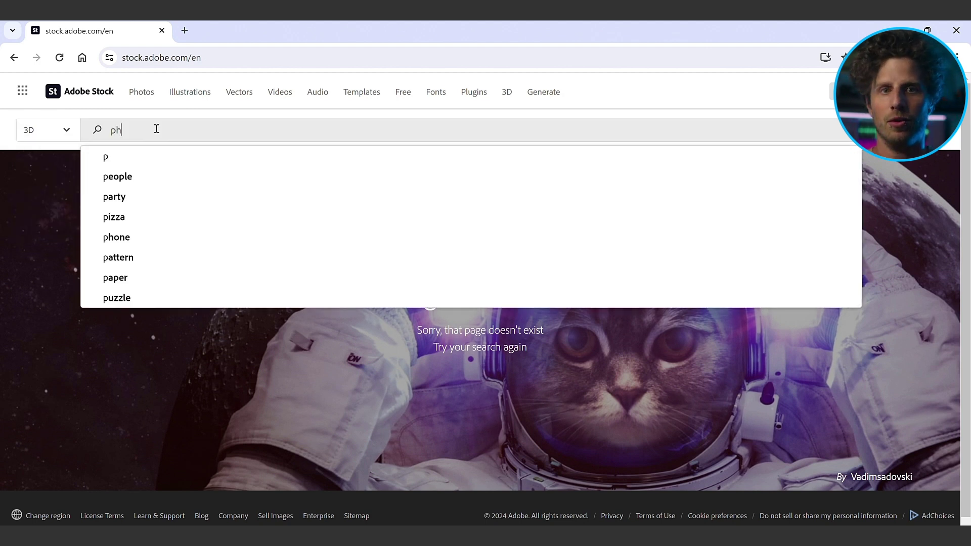
{"action": "key", "text": "Return"}
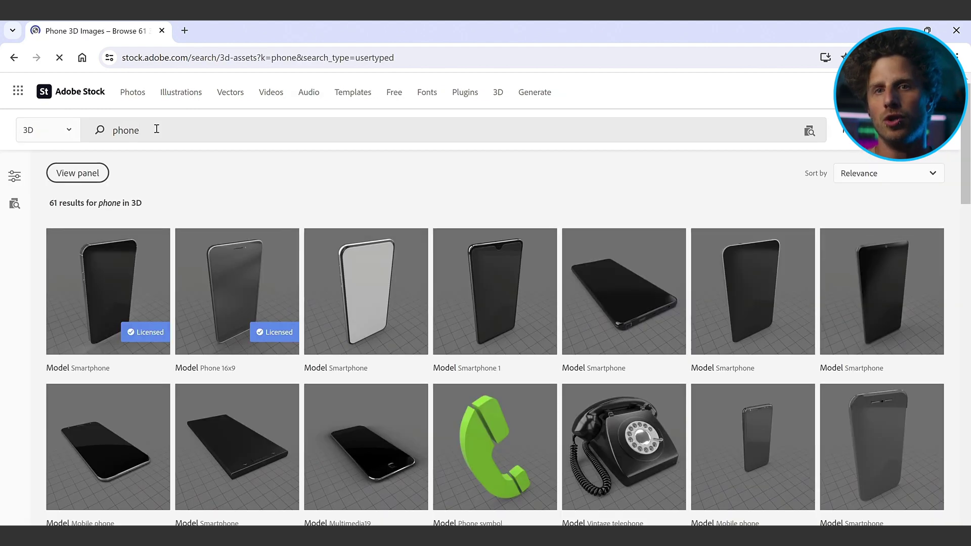
{"action": "scroll", "coordinate": [360, 191], "scroll_direction": "down", "scroll_amount": 2}
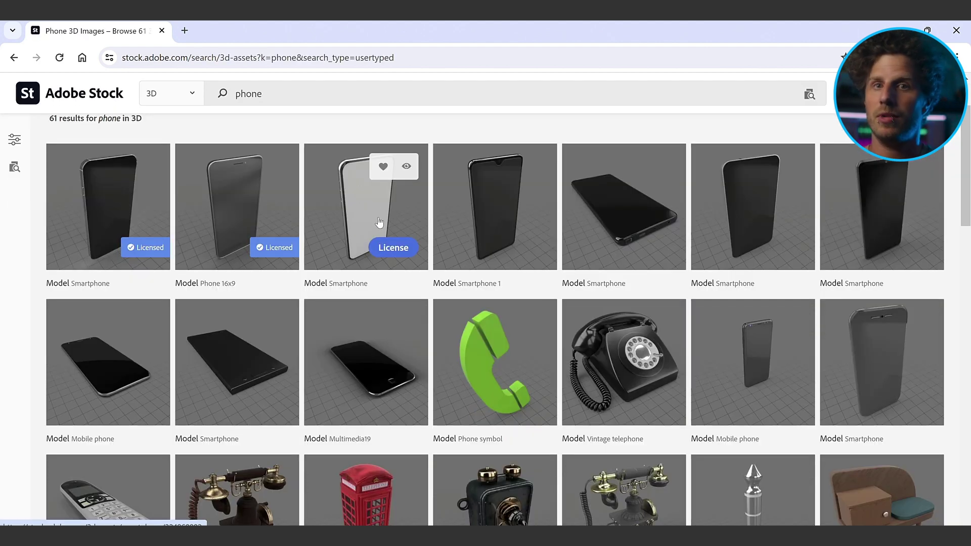
{"action": "left_click", "coordinate": [393, 248]}
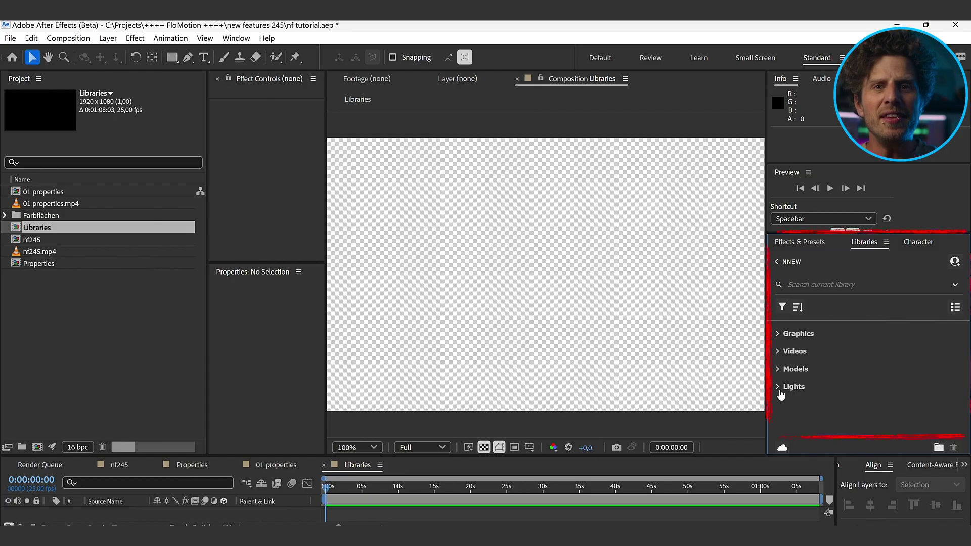
Step: Drag the smartphone model from the Libraries panel's Models into the composition viewer
{"action": "left_click", "coordinate": [778, 370]}
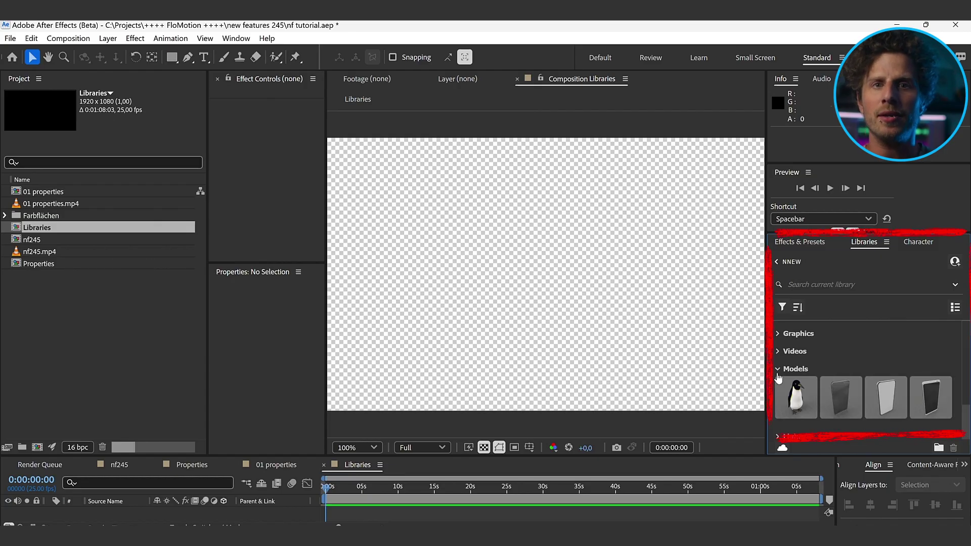
{"action": "left_click_drag", "start_coordinate": [859, 401], "coordinate": [594, 393]}
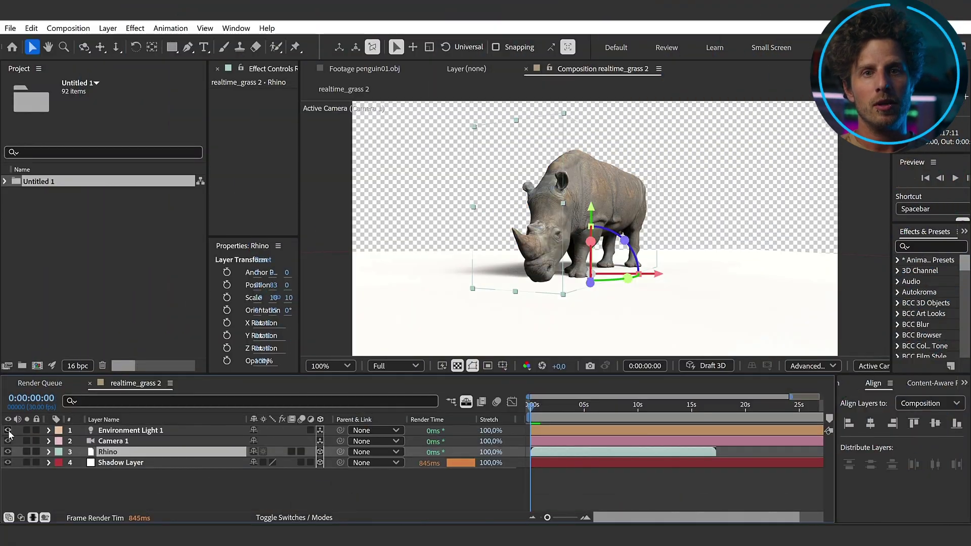
Step: Set the Shadow Layer's Accepts Shadows option to Only
{"action": "left_click", "coordinate": [110, 462]}
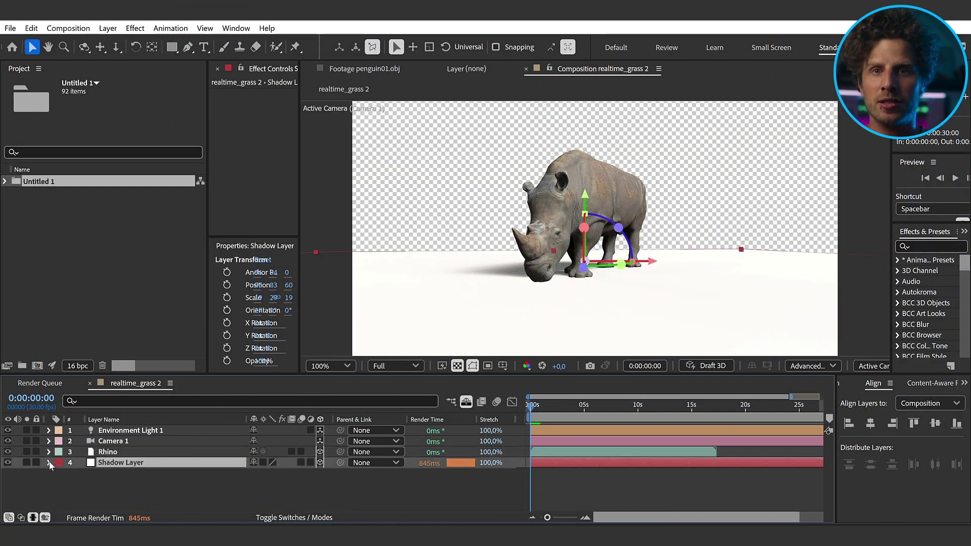
{"action": "left_click", "coordinate": [49, 462]}
{"action": "left_click", "coordinate": [60, 495]}
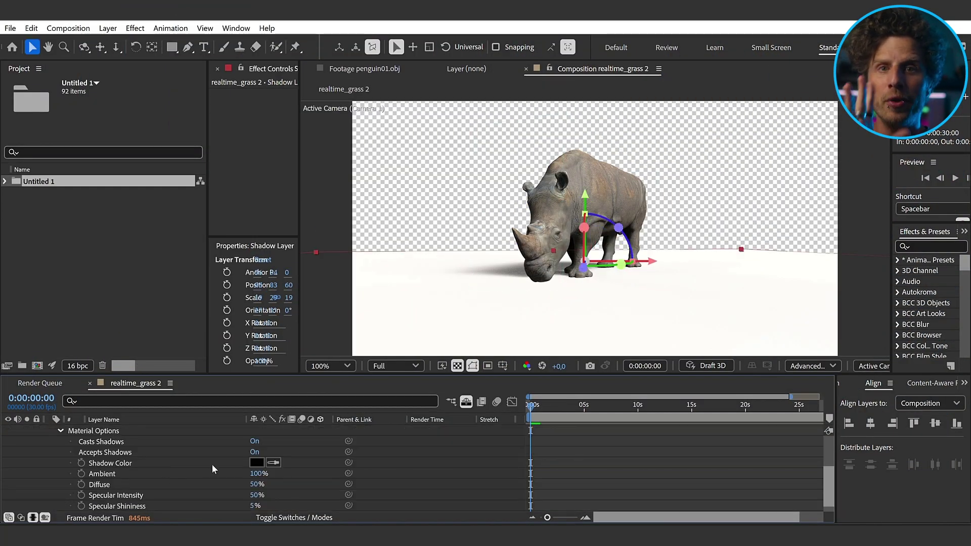
{"action": "left_click", "coordinate": [255, 451]}
Step: Try red, green and lime shadow colours and rotate the environment light's Y Rotation
{"action": "left_click", "coordinate": [257, 462]}
{"action": "left_click", "coordinate": [322, 220]}
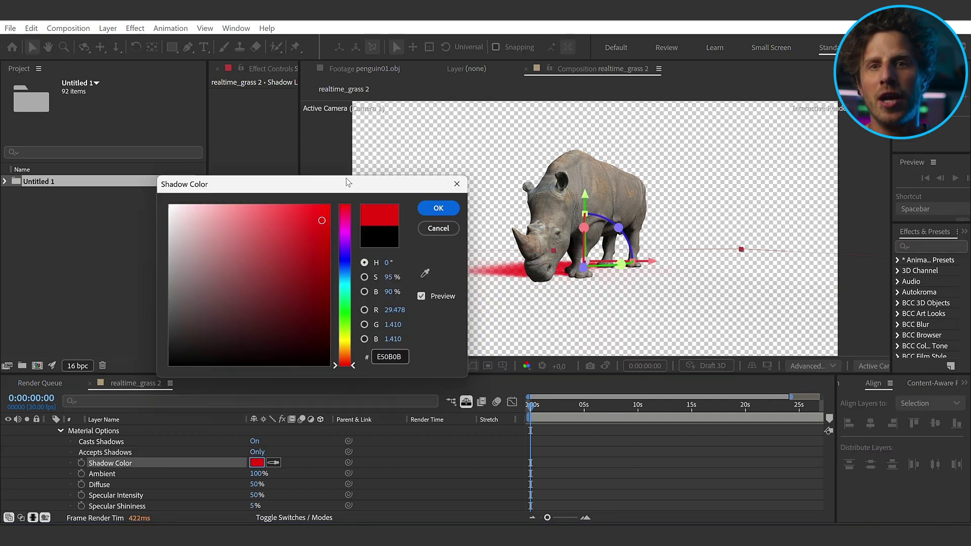
{"action": "left_click_drag", "start_coordinate": [362, 188], "coordinate": [300, 158]}
{"action": "left_click", "coordinate": [282, 265]}
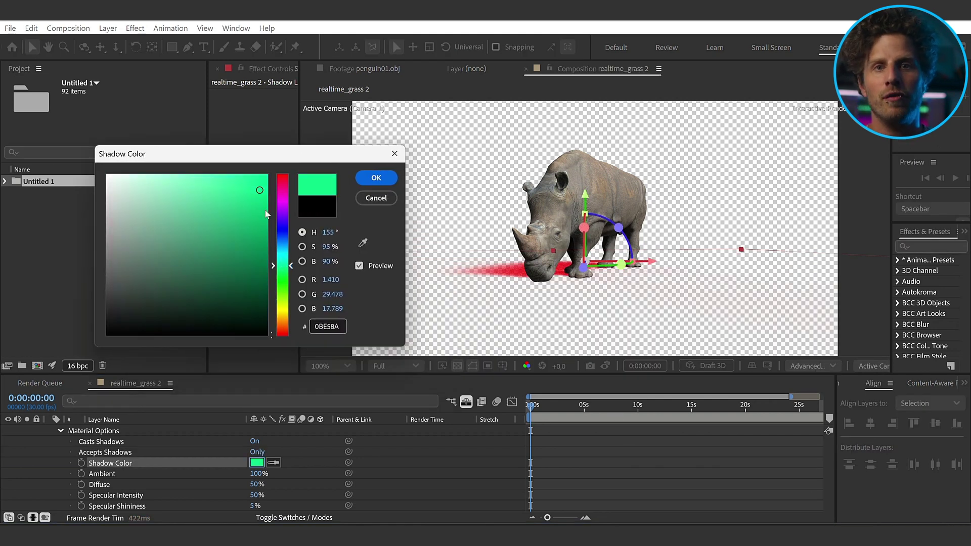
{"action": "left_click", "coordinate": [286, 297]}
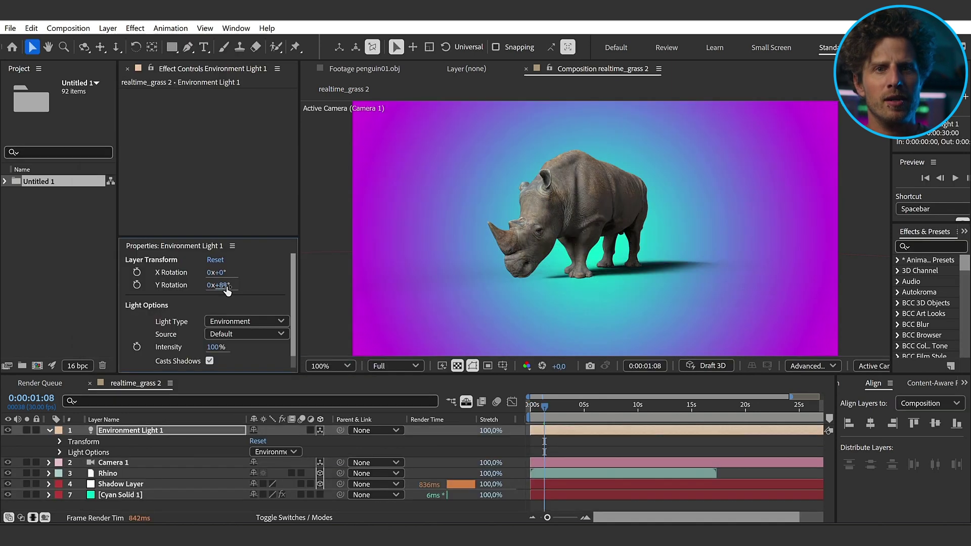
{"action": "left_click_drag", "start_coordinate": [269, 294], "coordinate": [291, 294]}
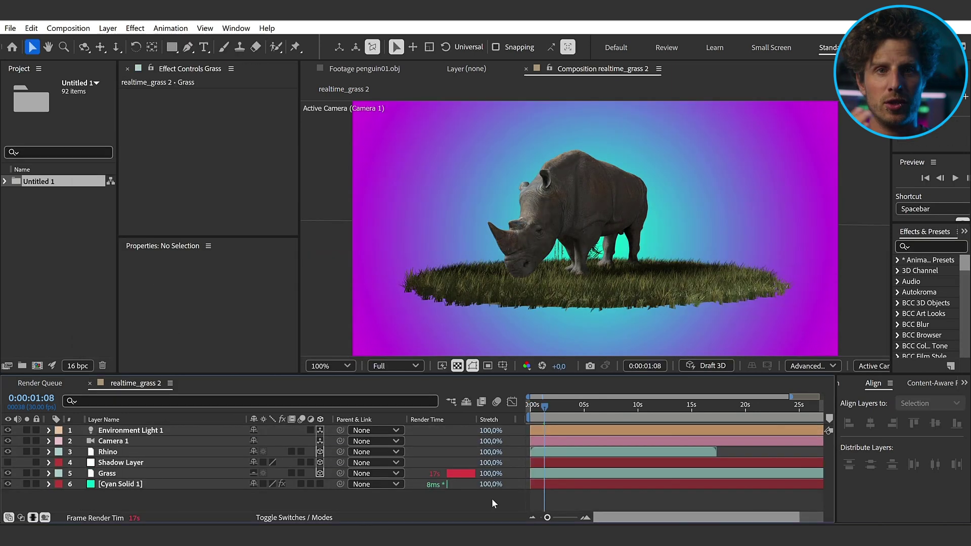
Step: Set the Grass layer's Accepts Shadows option to Only
{"action": "left_click", "coordinate": [49, 473]}
{"action": "left_click", "coordinate": [61, 499]}
{"action": "left_click", "coordinate": [257, 495]}
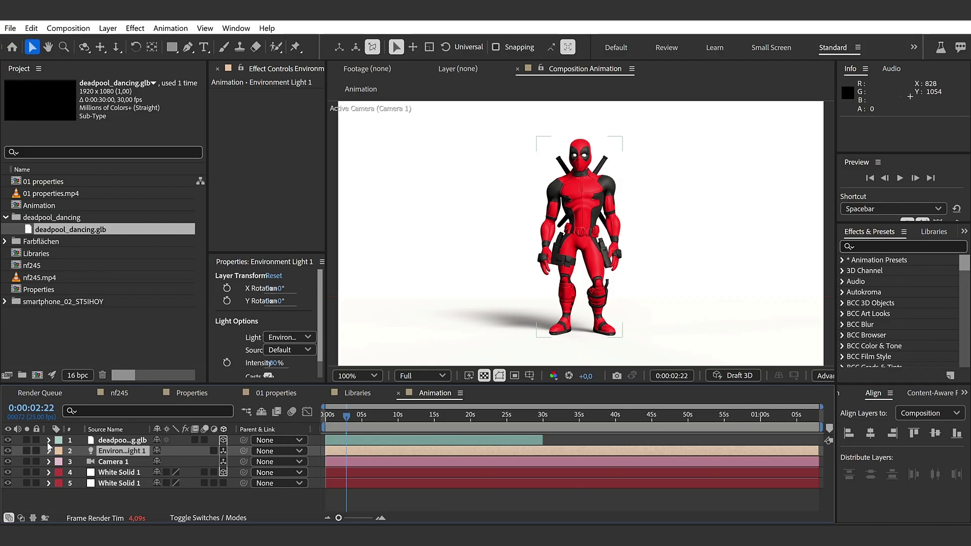
Step: Pick the hip animation from the Deadpool model's Animation Options Name list
{"action": "left_click", "coordinate": [49, 440]}
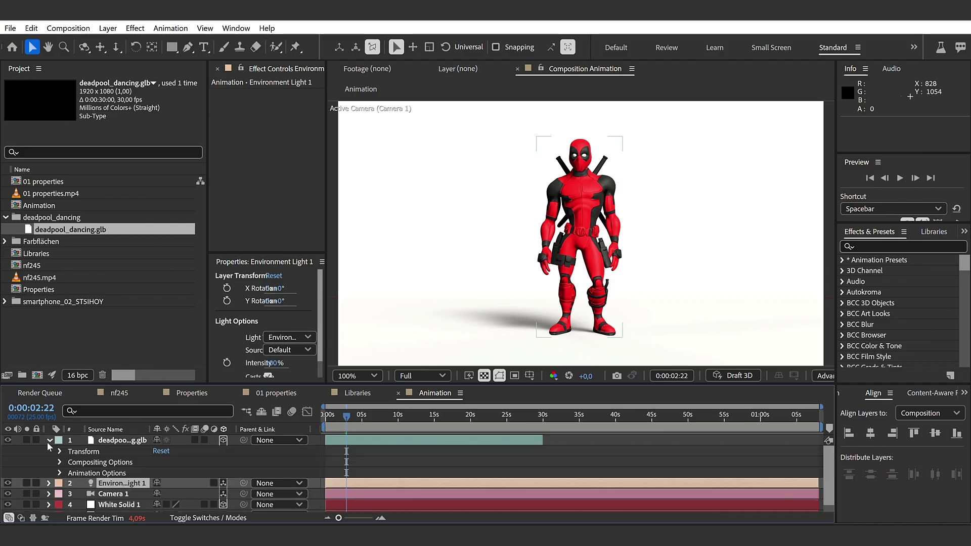
{"action": "left_click", "coordinate": [59, 473]}
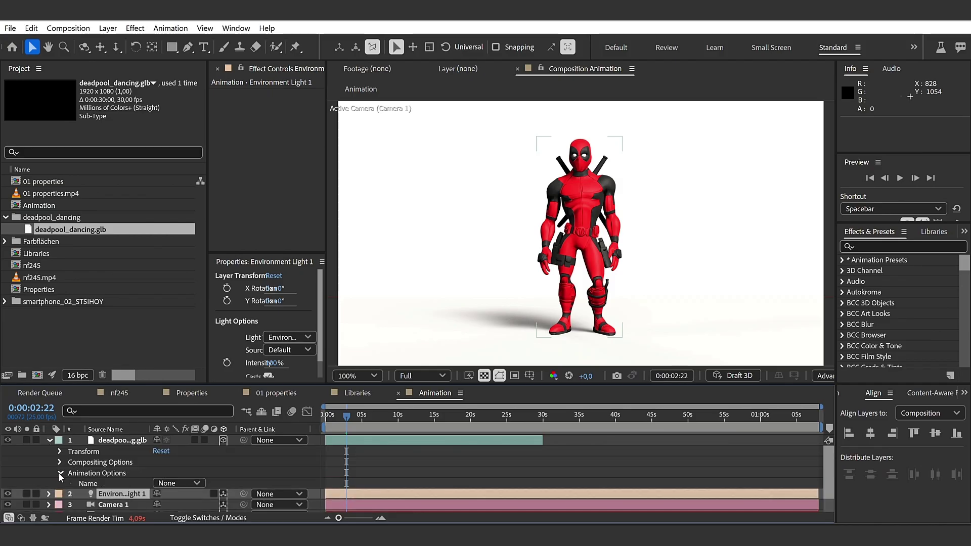
{"action": "left_click", "coordinate": [192, 482]}
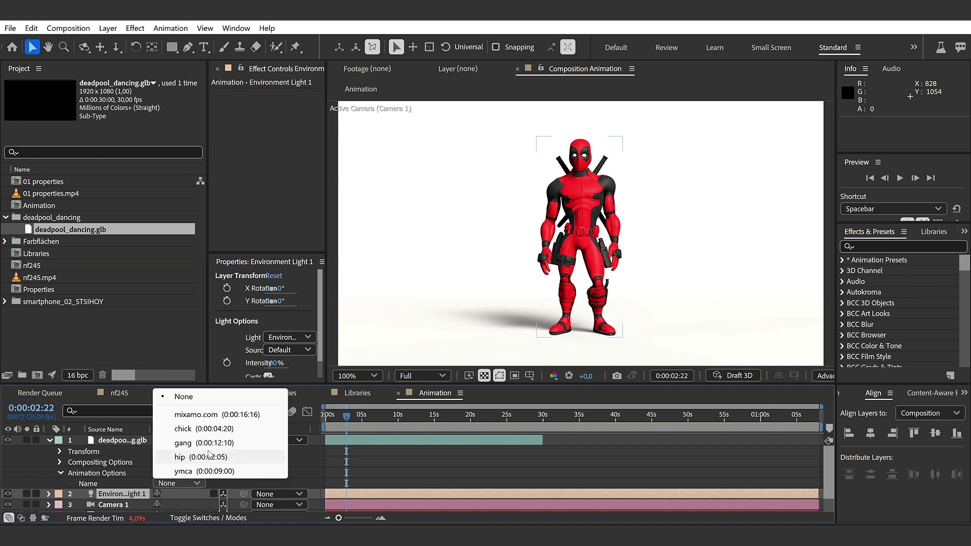
{"action": "left_click", "coordinate": [218, 414]}
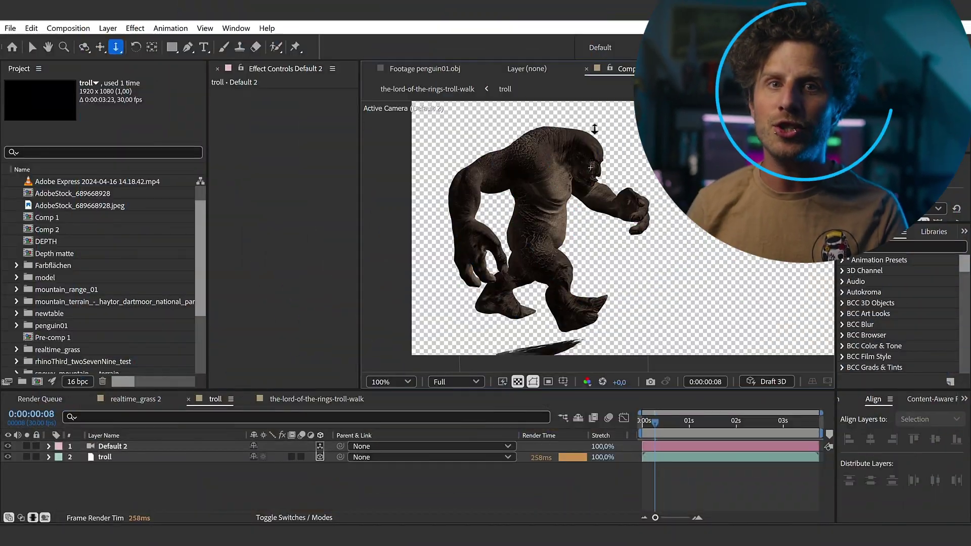
Step: Pre-compose both troll comp layers into a precomp named 'troll'
{"action": "scroll", "coordinate": [631, 160], "scroll_direction": "up", "scroll_amount": 5}
{"action": "scroll", "coordinate": [631, 161], "scroll_direction": "down", "scroll_amount": 5}
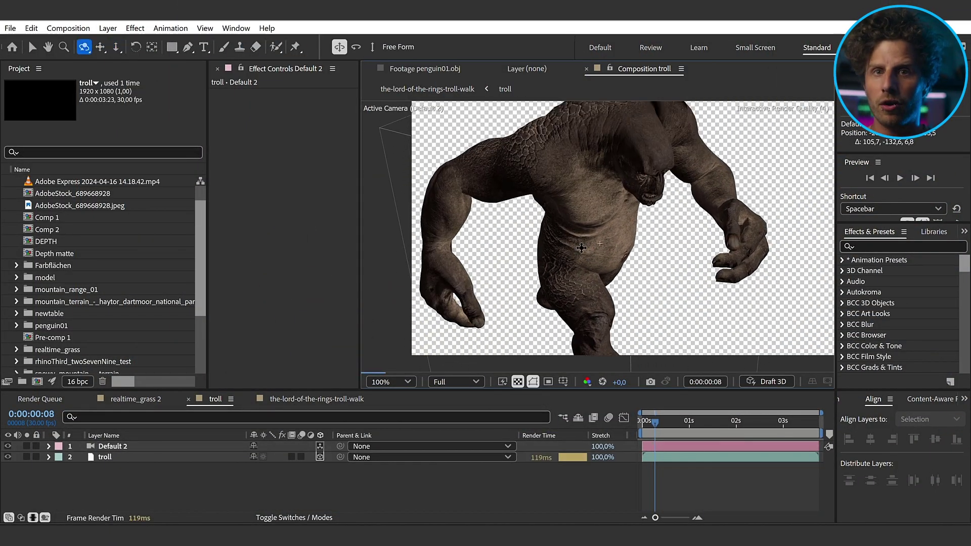
{"action": "key", "text": "ctrl+a"}
{"action": "left_click", "coordinate": [108, 27]}
{"action": "left_click", "coordinate": [131, 461]}
{"action": "type", "text": "troll"}
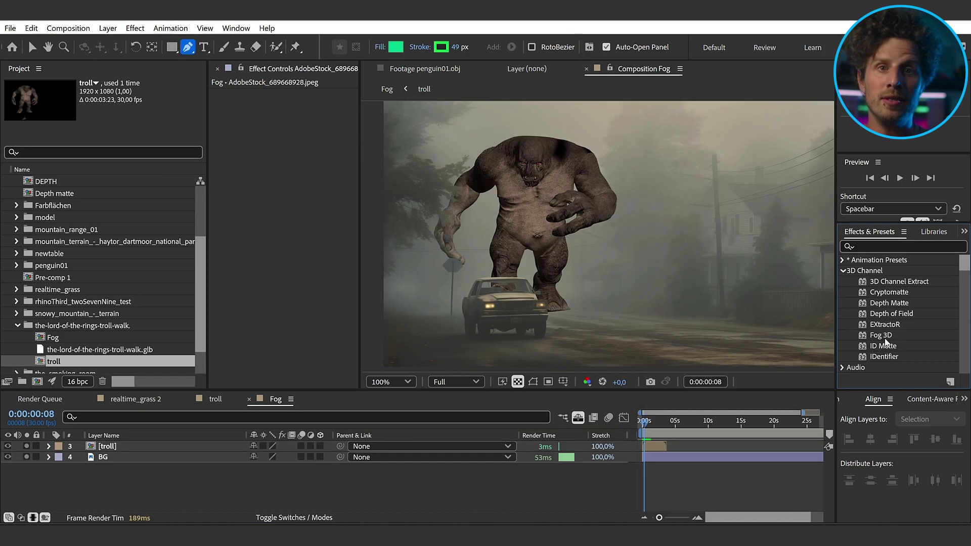
Step: Apply Fog 3D to the troll with Start/End Depth 2530/3100, then search effects for 'levels'
{"action": "left_click", "coordinate": [108, 446]}
{"action": "double_click", "coordinate": [880, 335]}
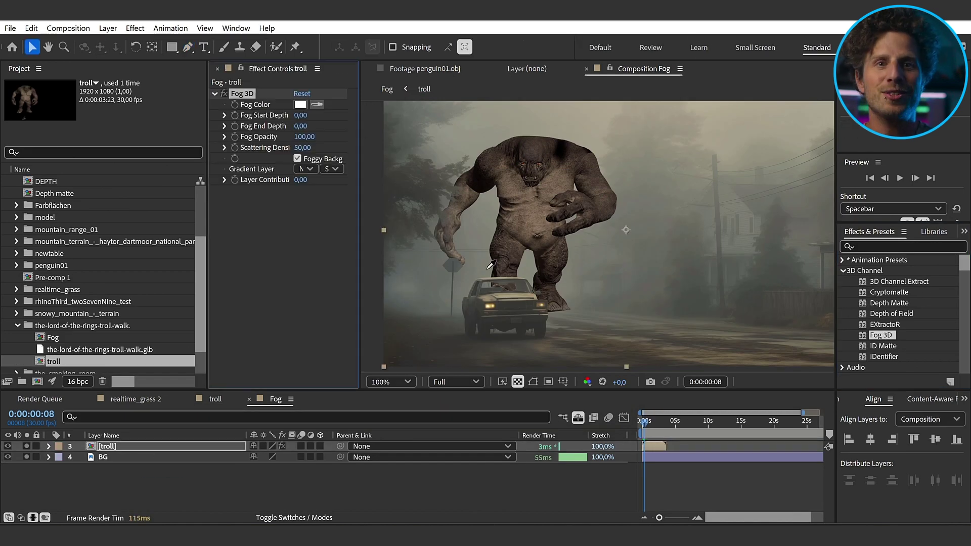
{"action": "left_click_drag", "start_coordinate": [300, 116], "coordinate": [321, 127]}
{"action": "left_click", "coordinate": [900, 247]}
{"action": "type", "text": "levels"}
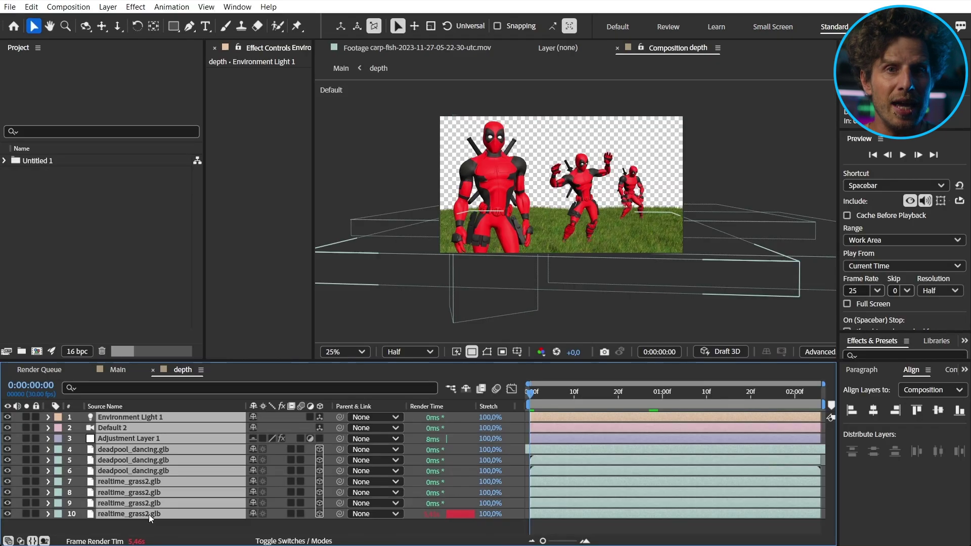
Step: Pre-compose the Deadpool layers into a precomp named 'Depth'
{"action": "key", "text": "ctrl+shift+c"}
{"action": "type", "text": "Depth"}
{"action": "key", "text": "Return"}
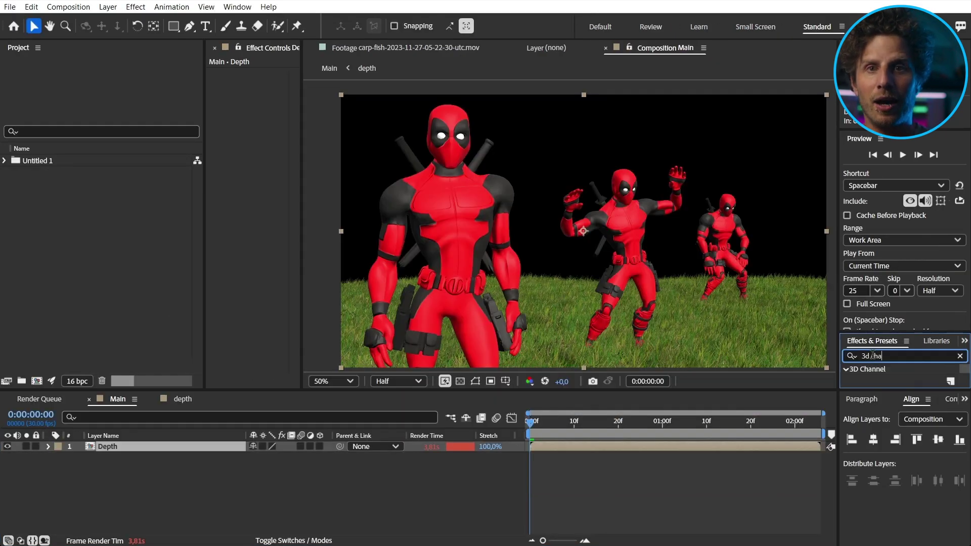
Step: Apply 3D Channel Extract to Depth, raise its Black Point, and set Track Matte to Depth Matte
{"action": "left_click_drag", "start_coordinate": [918, 389], "coordinate": [696, 470]}
{"action": "left_click_drag", "start_coordinate": [247, 96], "coordinate": [283, 95]}
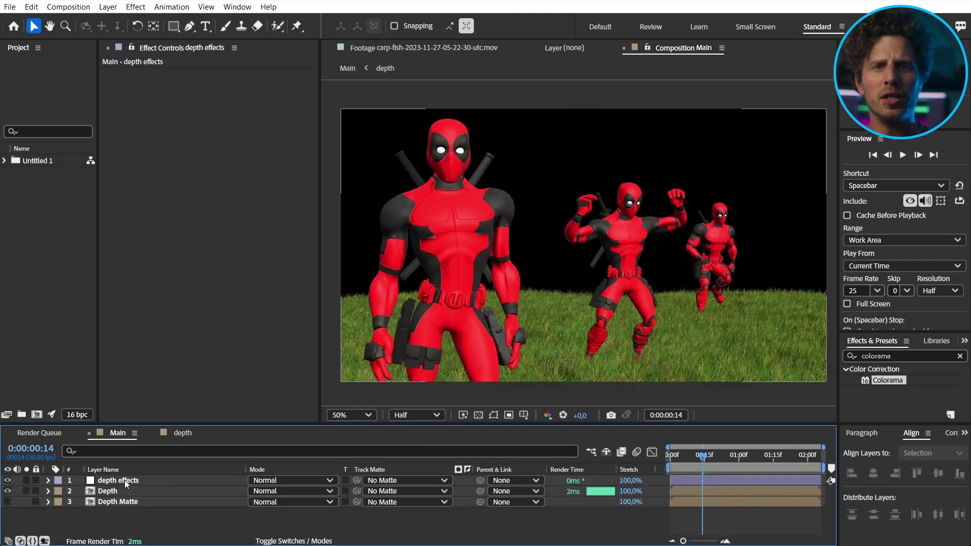
{"action": "left_click", "coordinate": [126, 484]}
{"action": "left_click_drag", "start_coordinate": [357, 480], "coordinate": [127, 501]}
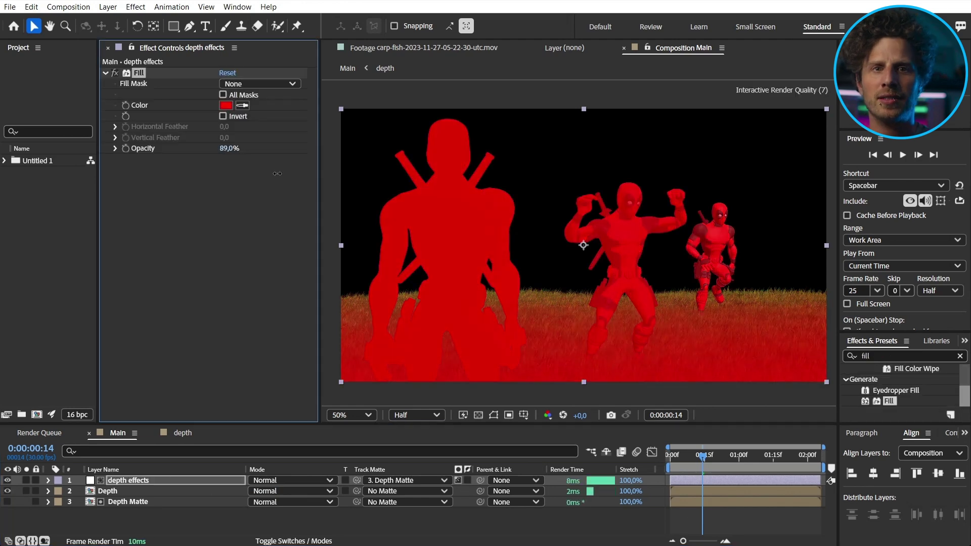
Step: Set the red Fill to 100% opacity, cycle Colorama, and add Camera Lens Blur mapped to Depth Matte
{"action": "left_click_drag", "start_coordinate": [277, 174], "coordinate": [294, 177]}
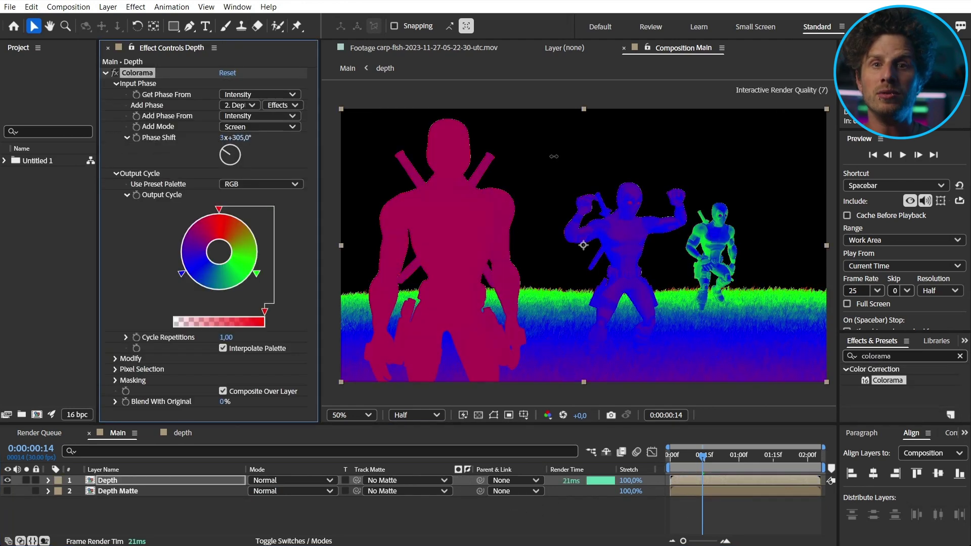
{"action": "left_click_drag", "start_coordinate": [313, 147], "coordinate": [485, 160]}
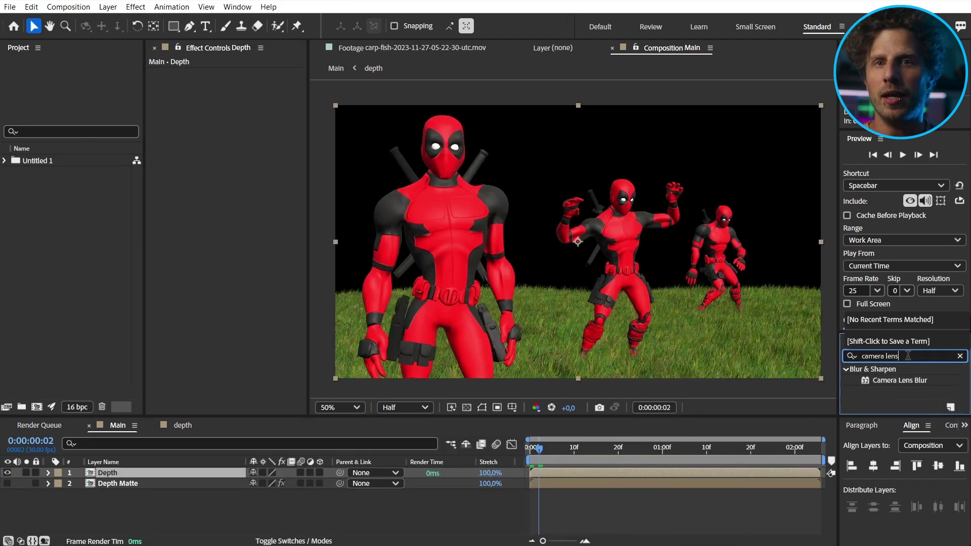
{"action": "double_click", "coordinate": [900, 380]}
{"action": "left_click", "coordinate": [259, 174]}
{"action": "left_click", "coordinate": [276, 214]}
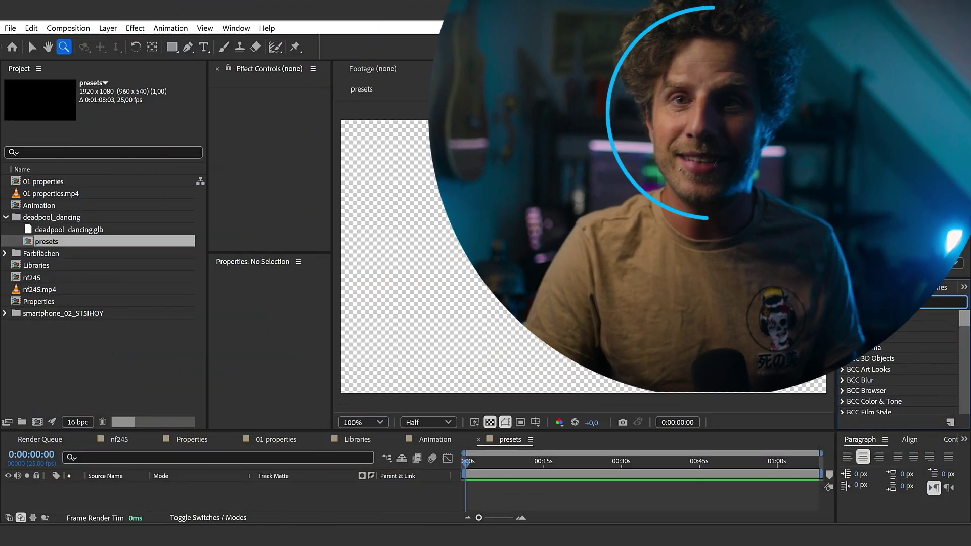
Step: Apply the Anime Speed Lines preset, undo it, and search the presets for 'text'
{"action": "type", "text": "anime"}
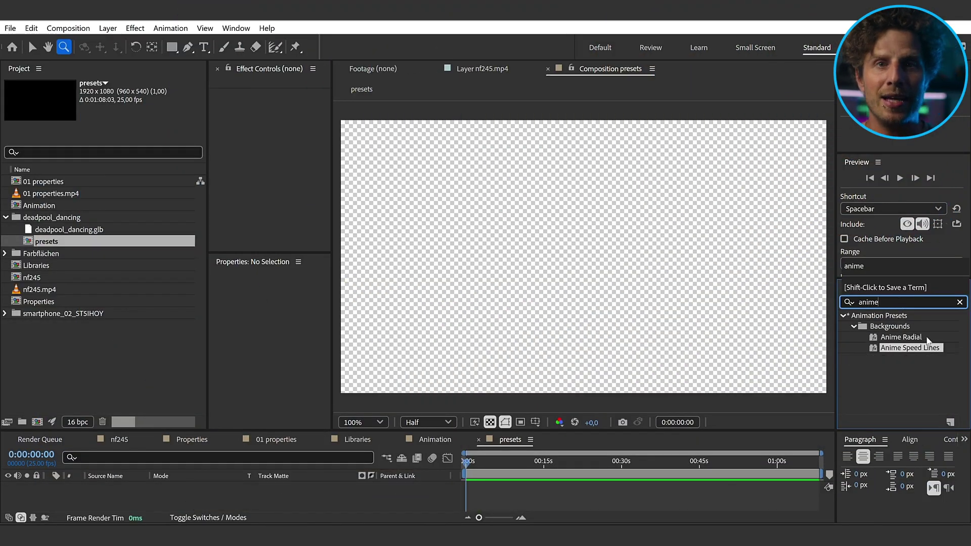
{"action": "double_click", "coordinate": [922, 348]}
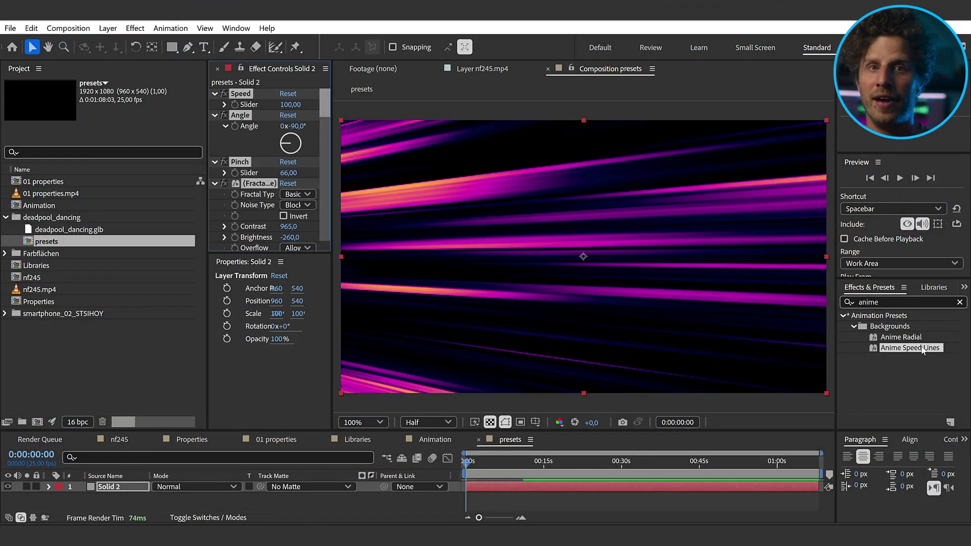
{"action": "key", "text": "ctrl+z"}
{"action": "left_click", "coordinate": [912, 302]}
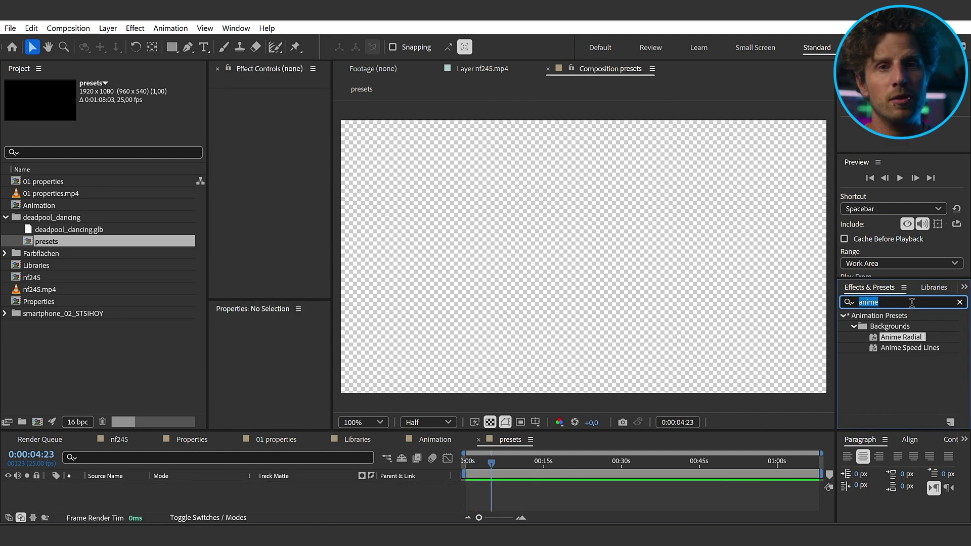
{"action": "type", "text": "text"}
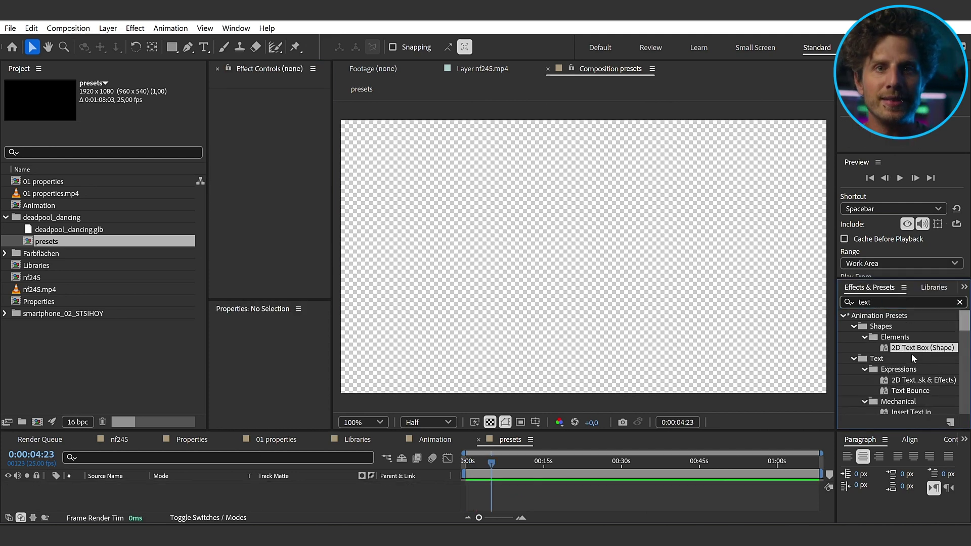
Step: Apply the 2D Text Box (Shape) preset and fit it to the ANY TEXT layer
{"action": "double_click", "coordinate": [934, 348]}
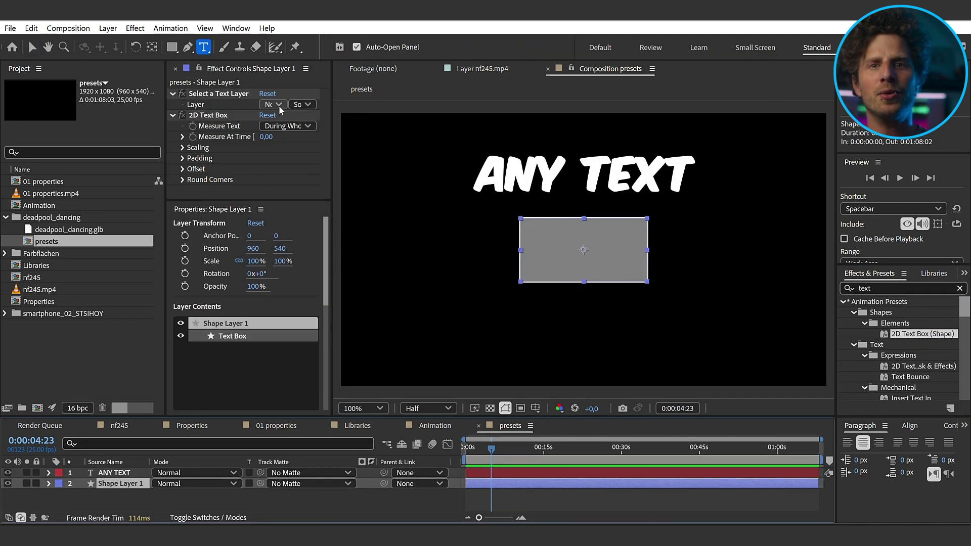
{"action": "left_click", "coordinate": [273, 104]}
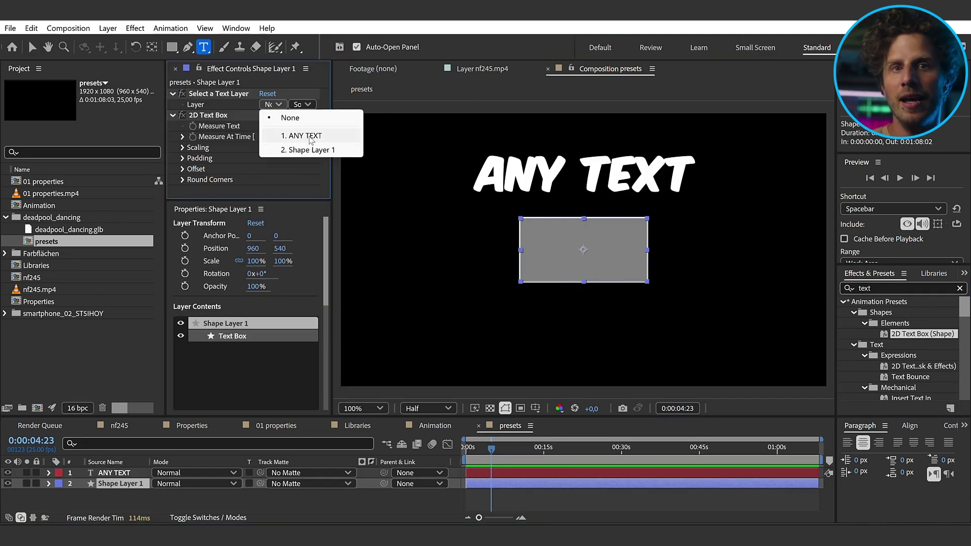
{"action": "left_click", "coordinate": [303, 136]}
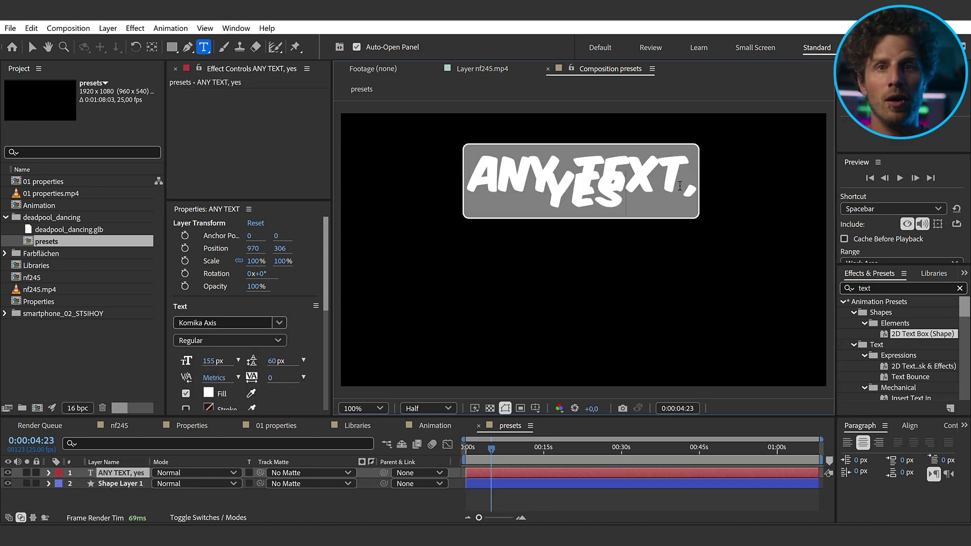
Step: Extend the ANY TEXT wording with 'really any'
{"action": "key", "text": "ctrl+a"}
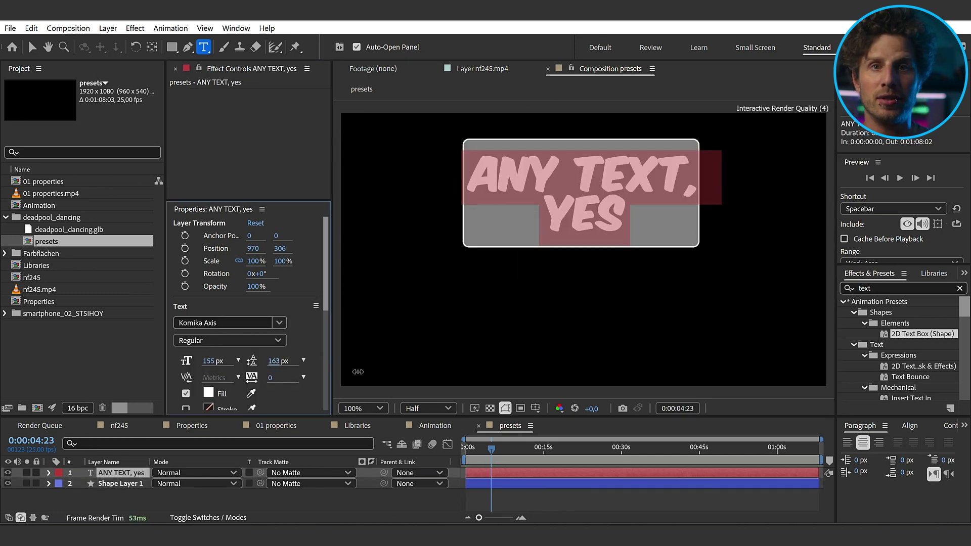
{"action": "key", "text": "End"}
{"action": "type", "text": "really any"}
Step: Thicken the text box's outline stroke and give it a new fill colour
{"action": "left_click", "coordinate": [120, 484]}
{"action": "left_click_drag", "start_coordinate": [579, 45], "coordinate": [586, 45]}
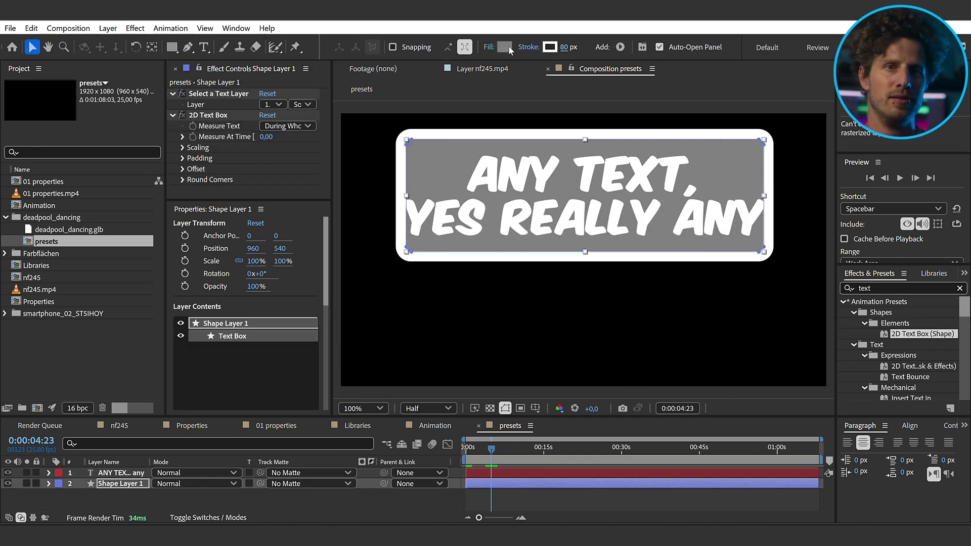
{"action": "left_click", "coordinate": [504, 47]}
{"action": "left_click", "coordinate": [460, 232]}
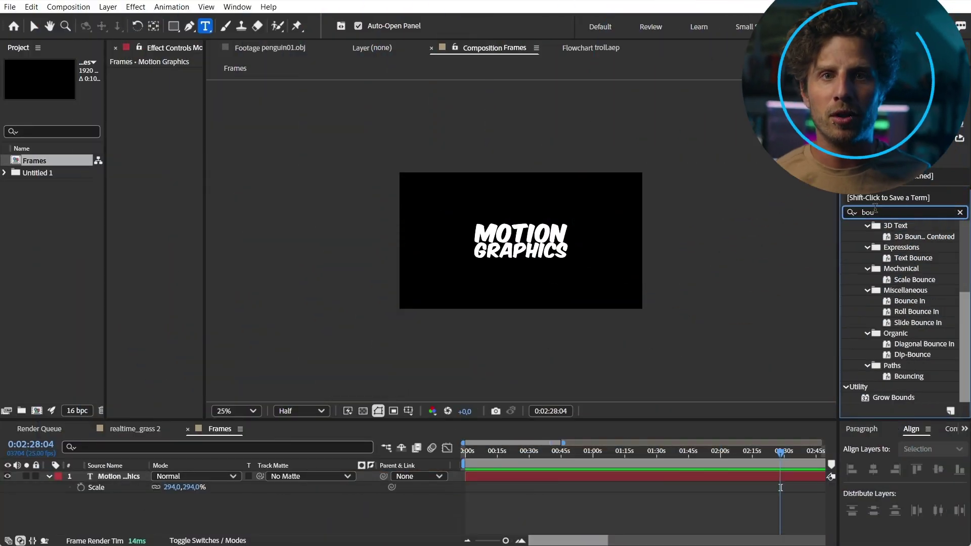
Step: Apply the Bounding Box preset with Motion Graphics as its reference layer
{"action": "type", "text": "n"}
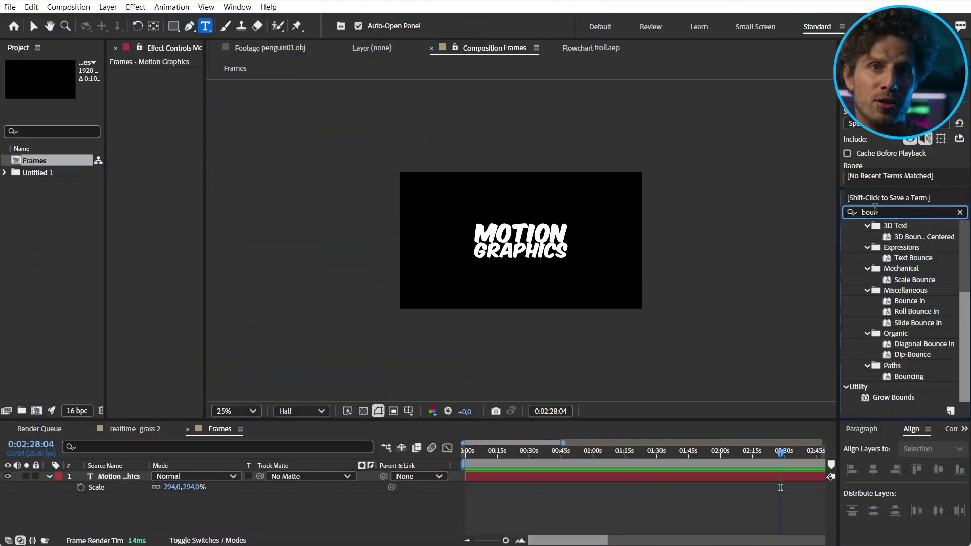
{"action": "type", "text": "ding"}
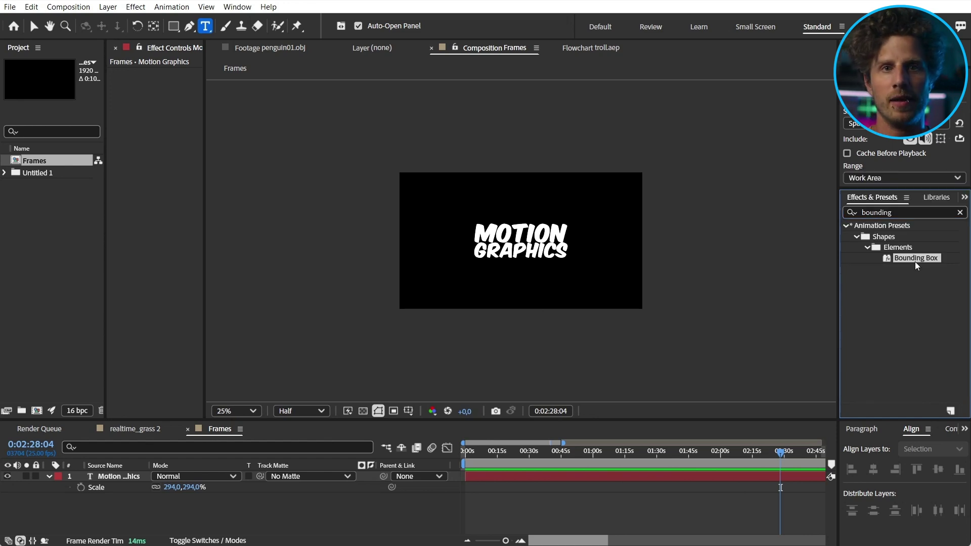
{"action": "double_click", "coordinate": [926, 263]}
{"action": "left_click", "coordinate": [222, 84]}
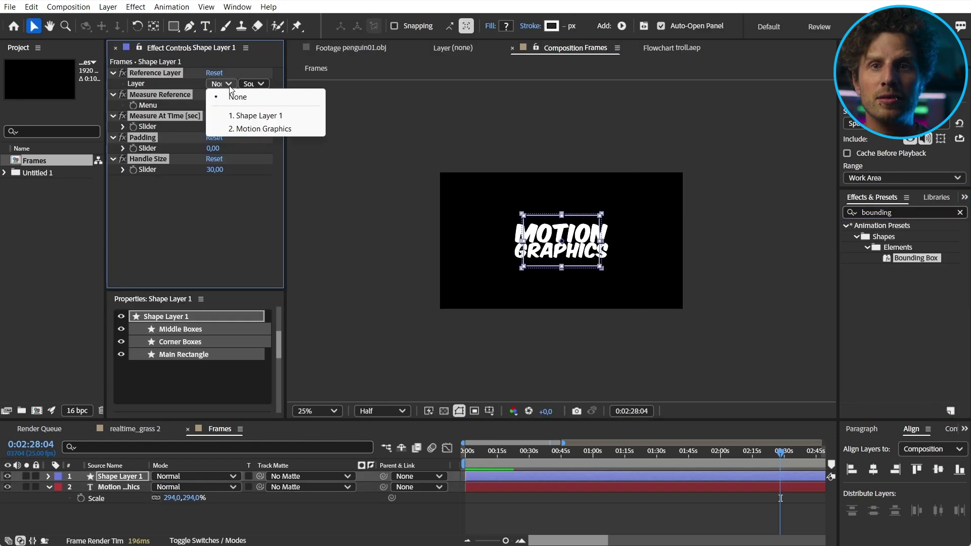
{"action": "left_click", "coordinate": [258, 129]}
Step: Move the Motion Graphics title up-left and rotate it clockwise to test the box
{"action": "key", "text": "period"}
{"action": "key", "text": "period"}
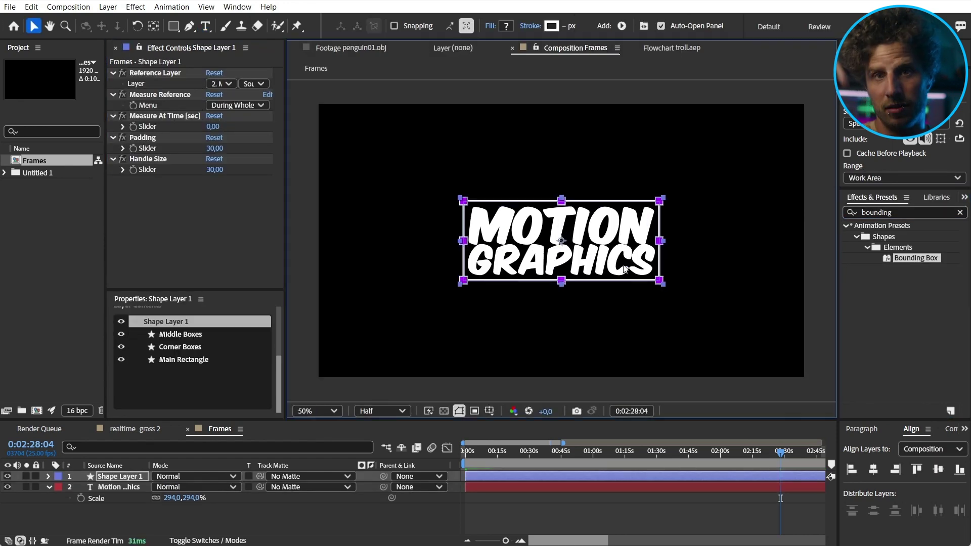
{"action": "left_click", "coordinate": [120, 486]}
{"action": "mouse_move", "coordinate": [638, 239]}
{"action": "left_mouse_down"}
{"action": "mouse_move", "coordinate": [627, 207]}
{"action": "mouse_move", "coordinate": [621, 237]}
{"action": "left_mouse_up"}
{"action": "key", "text": "w"}
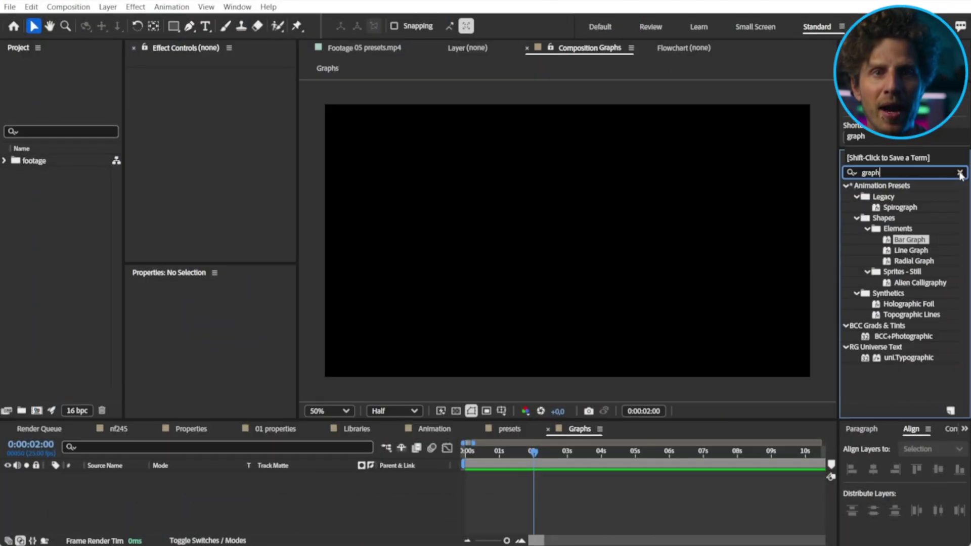
Step: Apply the Bar Graph preset and play its bar build-up animation
{"action": "double_click", "coordinate": [890, 244]}
{"action": "mouse_move", "coordinate": [830, 491]}
{"action": "left_mouse_down"}
{"action": "mouse_move", "coordinate": [830, 516]}
{"action": "mouse_move", "coordinate": [830, 493]}
{"action": "left_mouse_up"}
{"action": "left_click", "coordinate": [497, 512]}
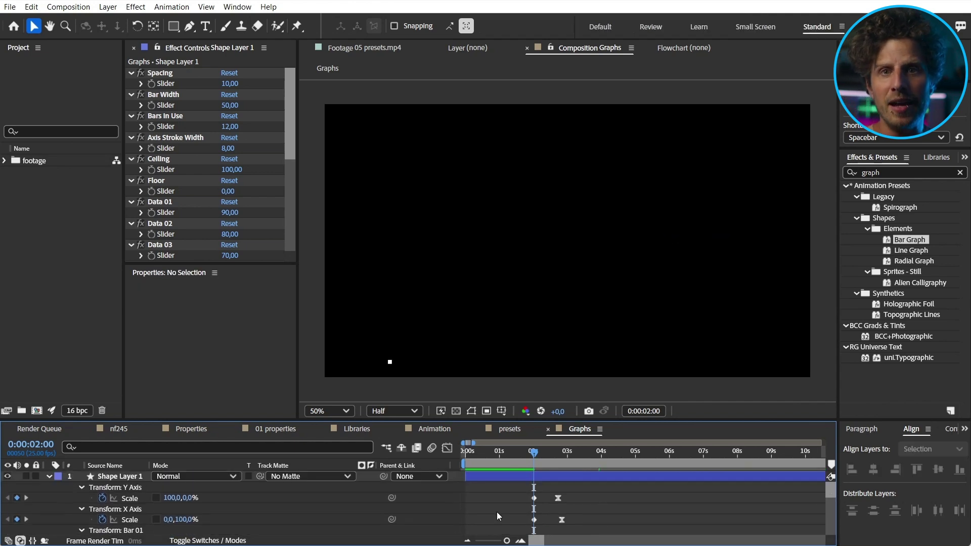
{"action": "key", "text": "space"}
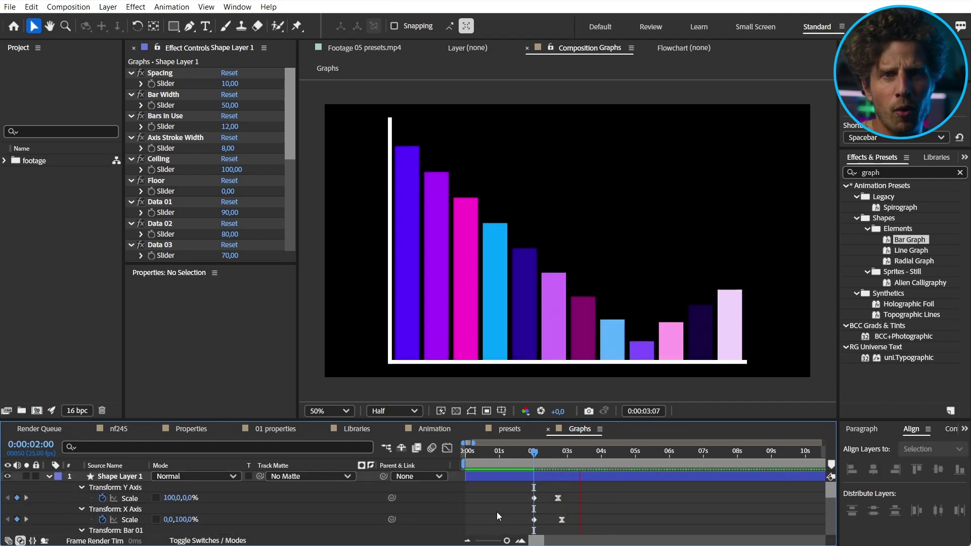
Step: Lower Data 01, set Data 02 to 45, widen spacing and reduce the bars shown
{"action": "left_click", "coordinate": [732, 476]}
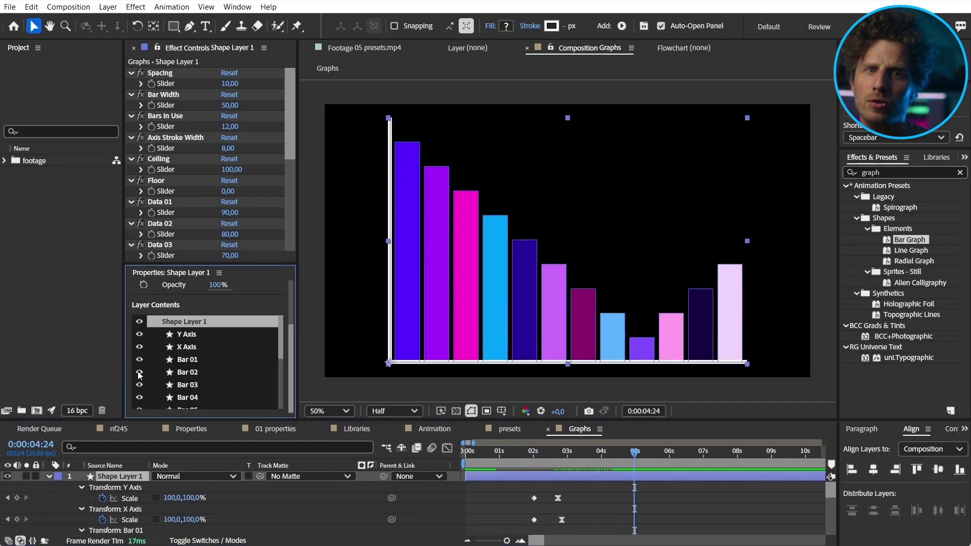
{"action": "left_click_drag", "start_coordinate": [241, 213], "coordinate": [232, 222]}
{"action": "left_click_drag", "start_coordinate": [230, 234], "coordinate": [212, 237]}
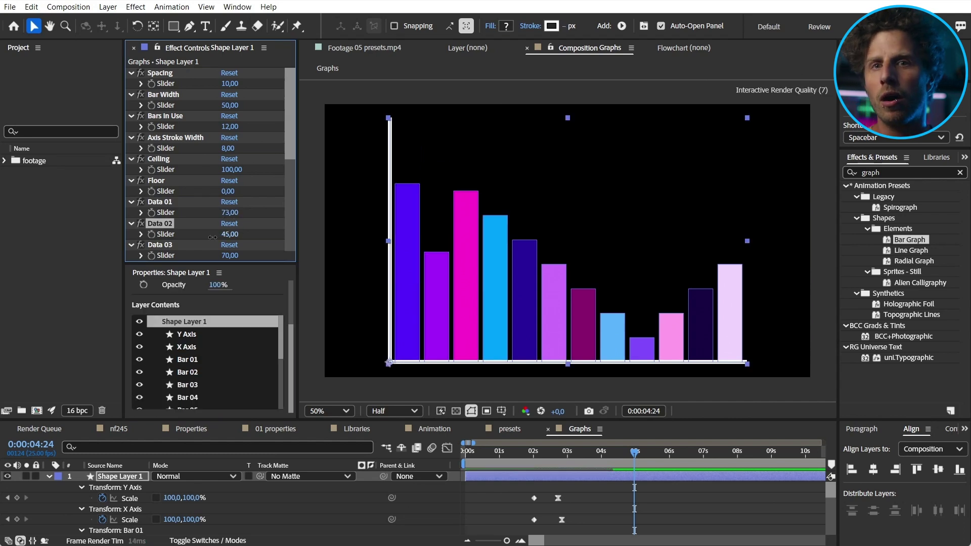
{"action": "left_click_drag", "start_coordinate": [230, 83], "coordinate": [231, 105]}
{"action": "left_click_drag", "start_coordinate": [228, 126], "coordinate": [198, 137]}
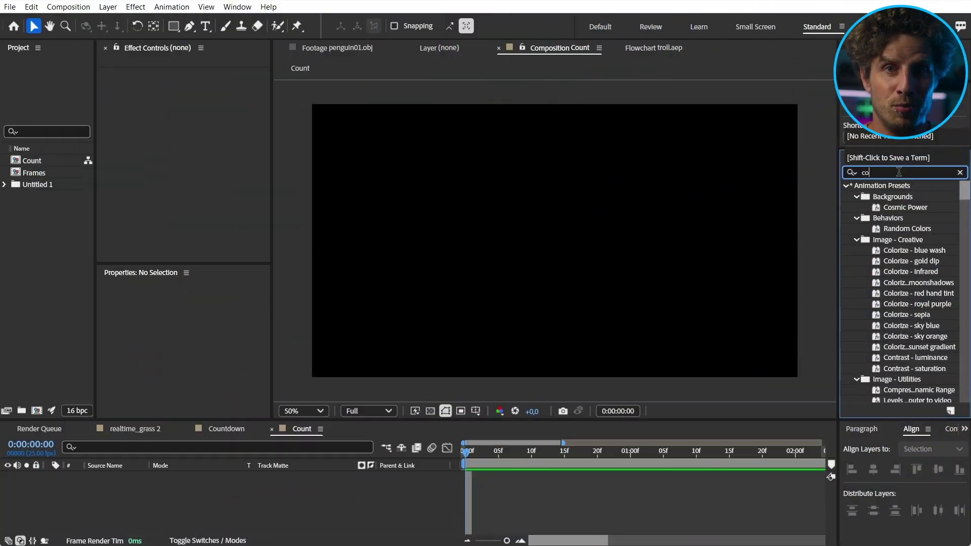
Step: Apply Timer Countdown Monospaced and set its Time Format to MM:SS
{"action": "type", "text": "unt"}
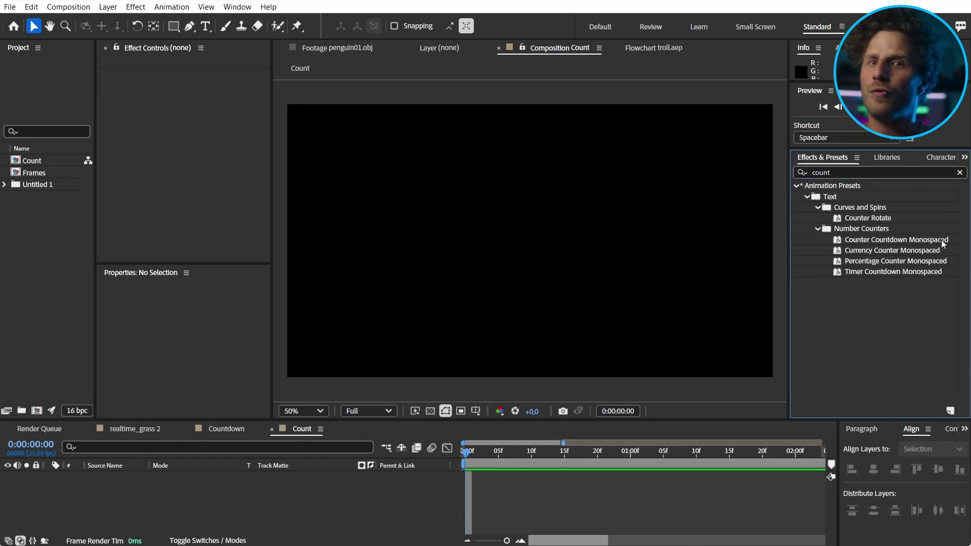
{"action": "left_click", "coordinate": [908, 271]}
{"action": "double_click", "coordinate": [907, 272]}
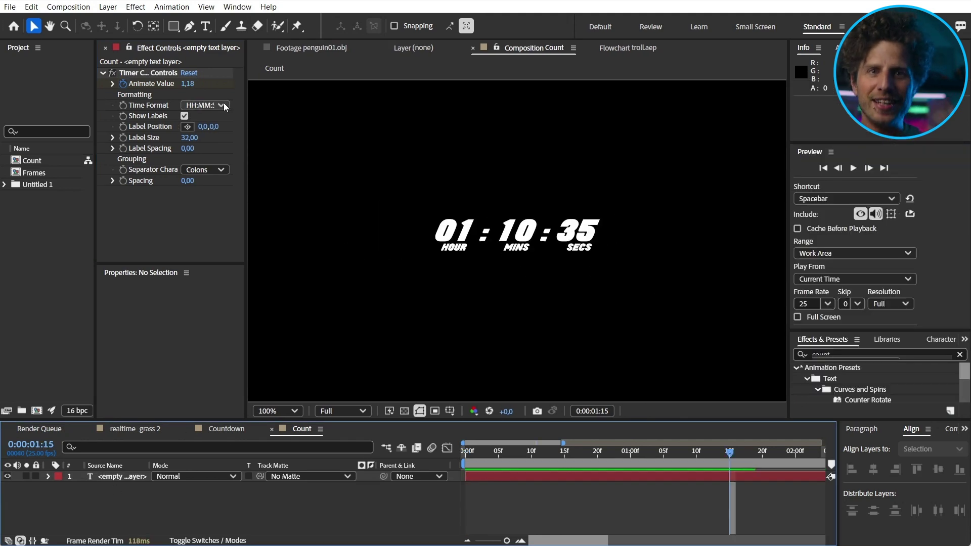
{"action": "left_click", "coordinate": [222, 105]}
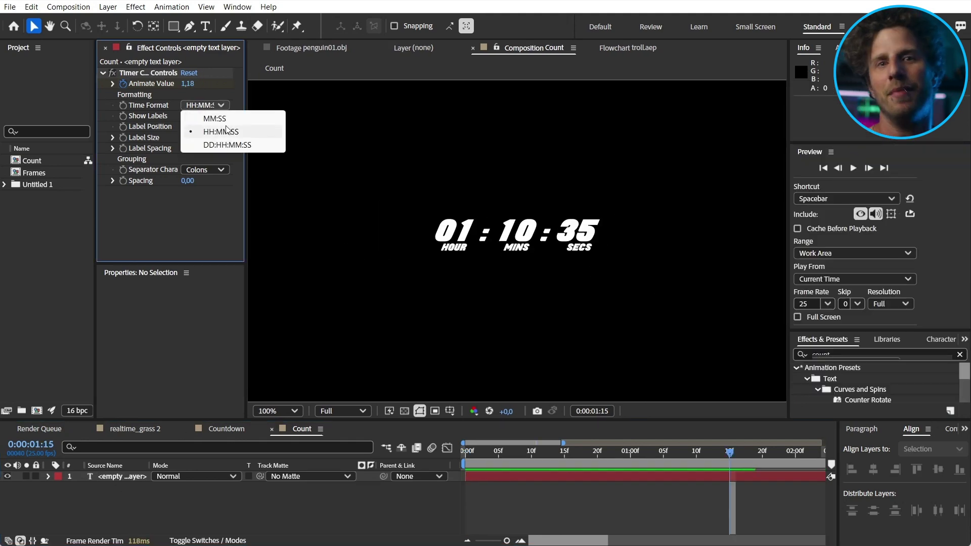
{"action": "left_click", "coordinate": [226, 125]}
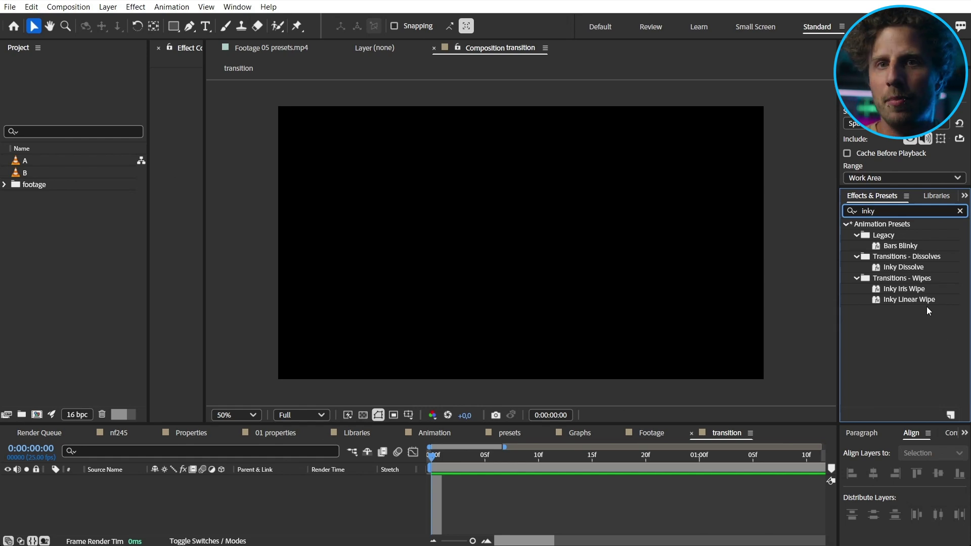
Step: Drag the Inky Iris Wipe preset into the timeline and preview the ink wipe
{"action": "left_click", "coordinate": [919, 290]}
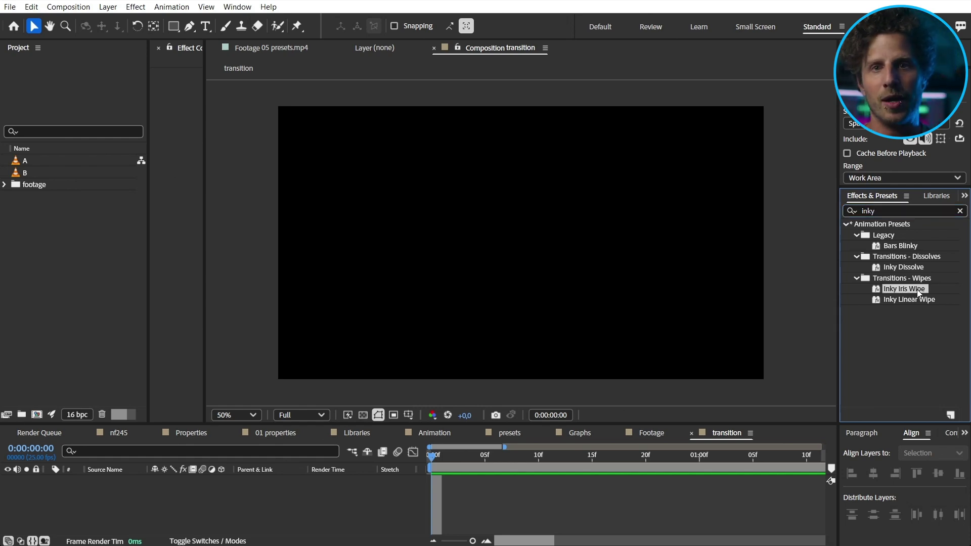
{"action": "left_click_drag", "start_coordinate": [917, 289], "coordinate": [459, 505]}
{"action": "key", "text": "space"}
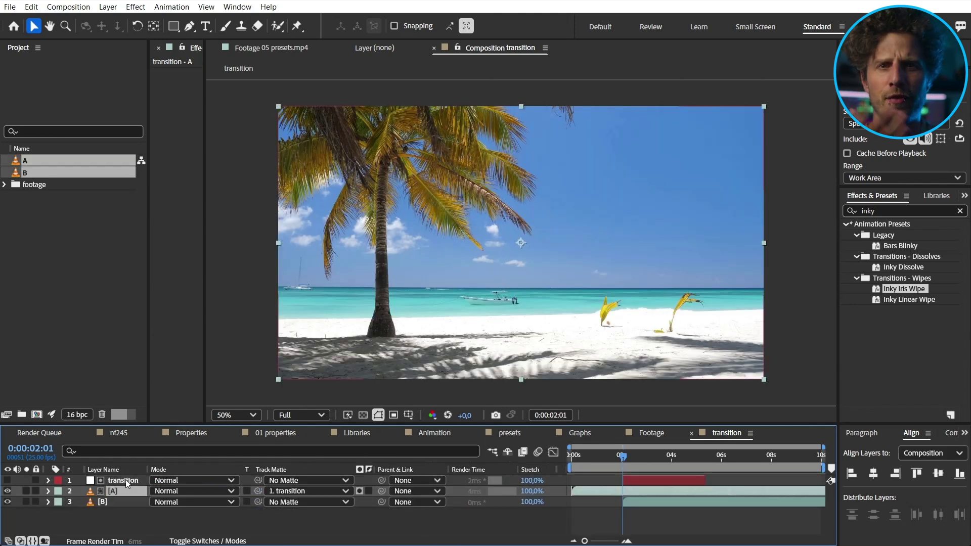
{"action": "key", "text": "space"}
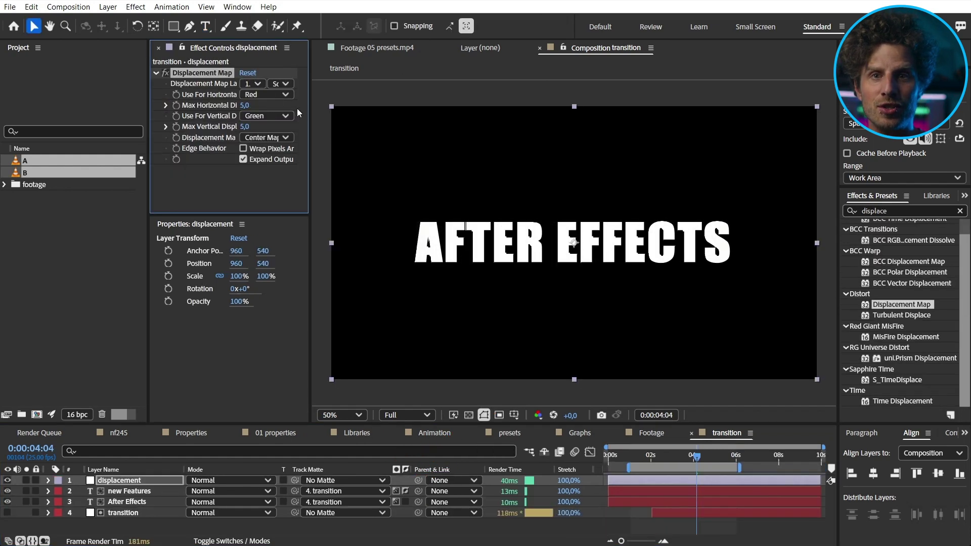
Step: Drive Displacement Map from the transition layer's effects and masks, then preview the distortion
{"action": "left_click", "coordinate": [261, 86]}
{"action": "left_click", "coordinate": [283, 156]}
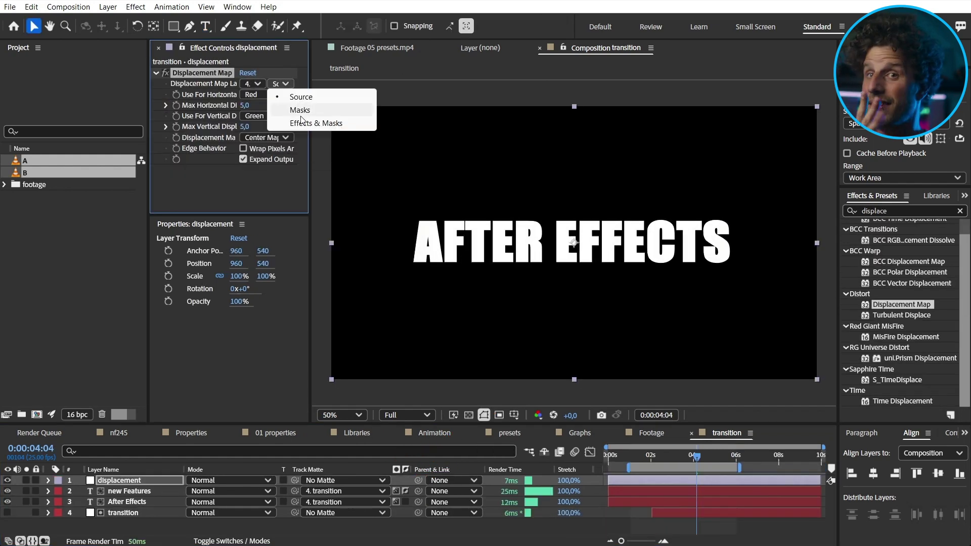
{"action": "left_click", "coordinate": [302, 122]}
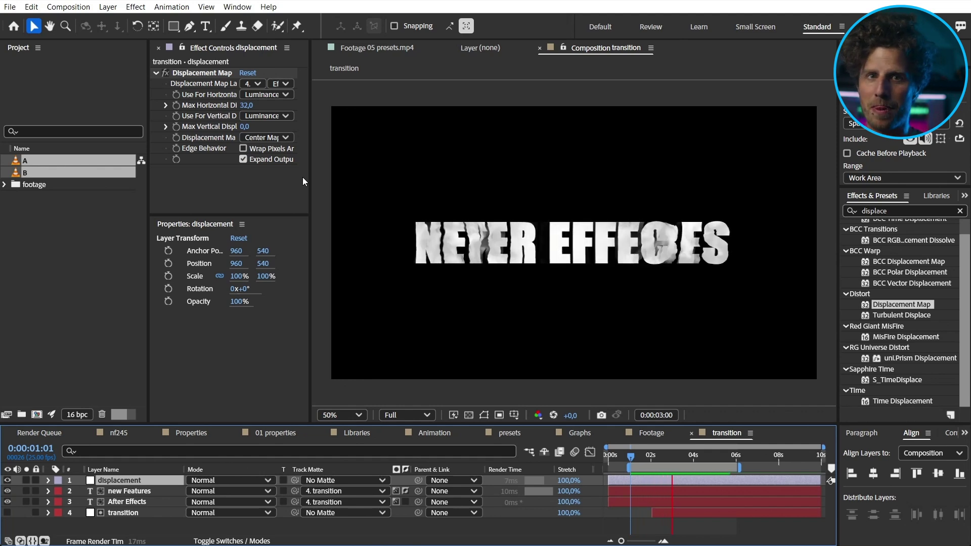
{"action": "key", "text": "space"}
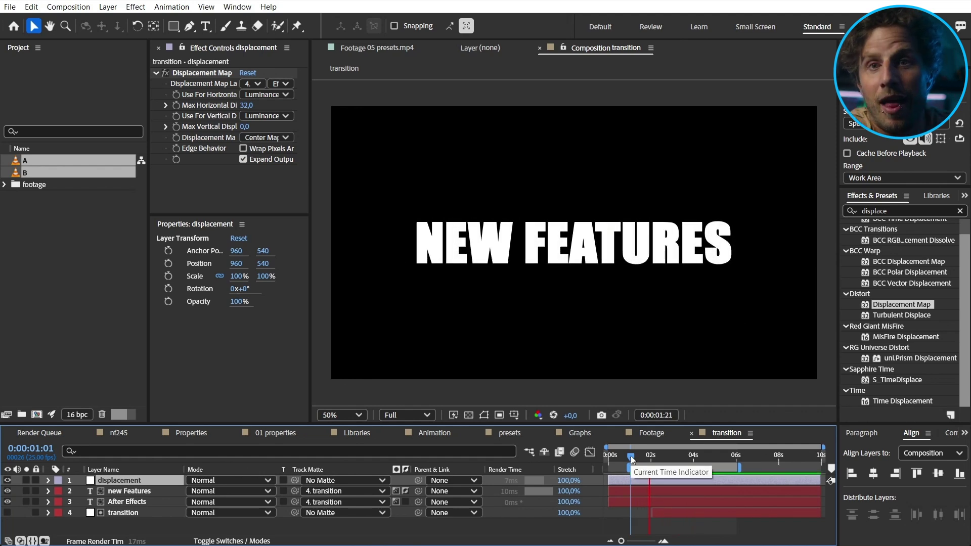